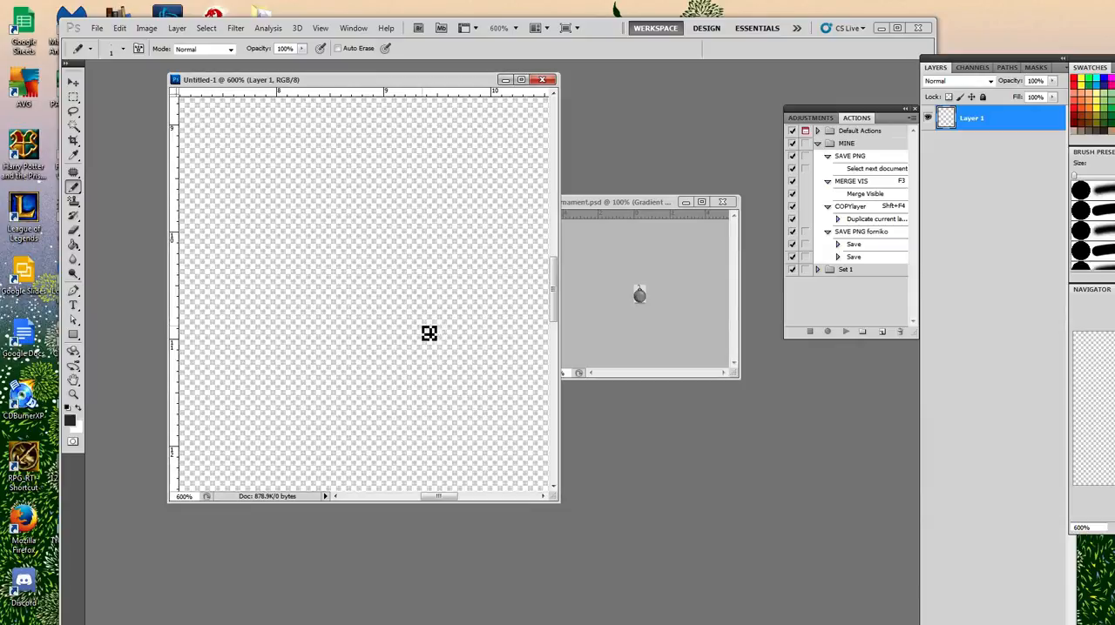
Draw a tiny pixel heart on Layer 1 with the Pencil, using a dark outline and grey-shaded interior pixels.
left_click(385, 293)
left_click_drag(375, 281, 383, 294)
key("x")
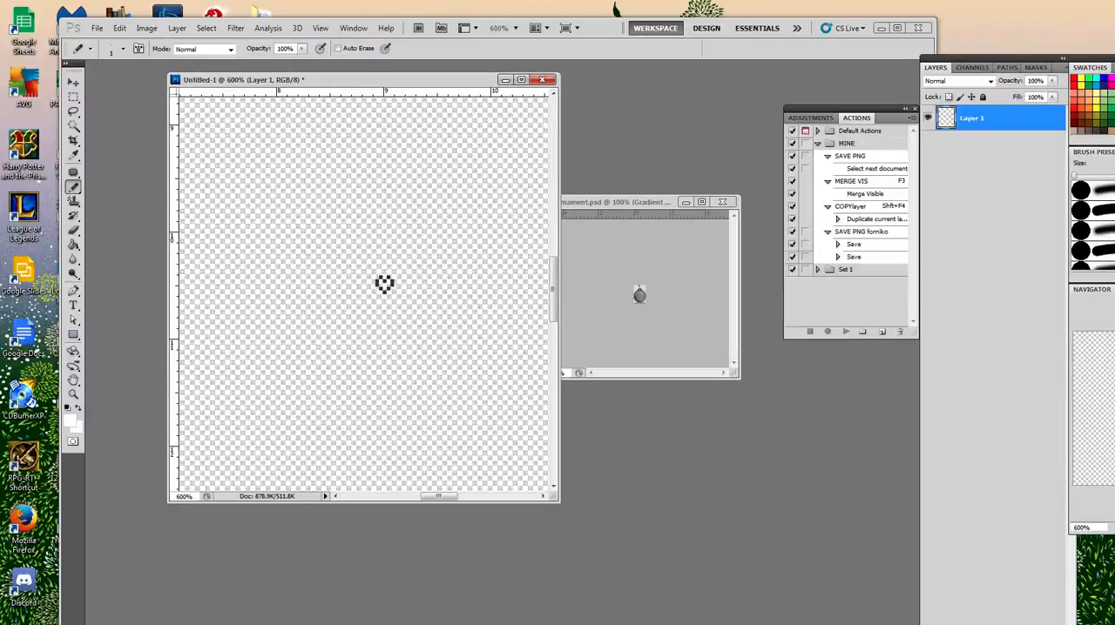
key("x")
key("x")
Add a Gradient Map adjustment layer above the heart and apply the VEEORANGE2 gradient preset to it.
mouse_move(1022, 55)
left_mouse_down()
mouse_move(1010, 9)
mouse_move(1036, 22)
mouse_move(1013, 13)
left_mouse_up()
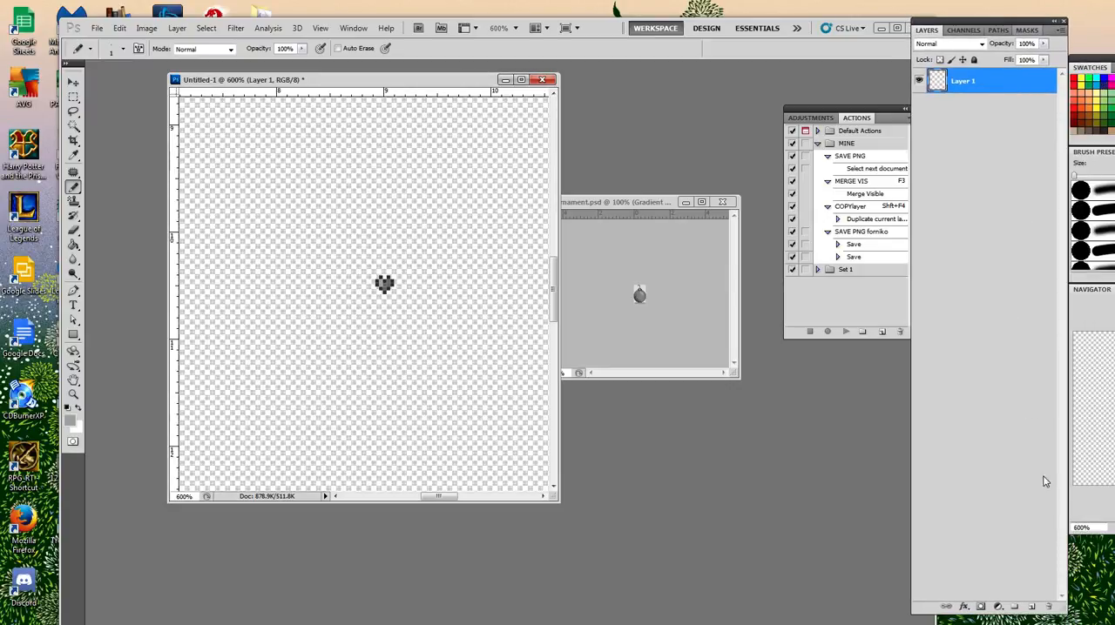
left_click(998, 607)
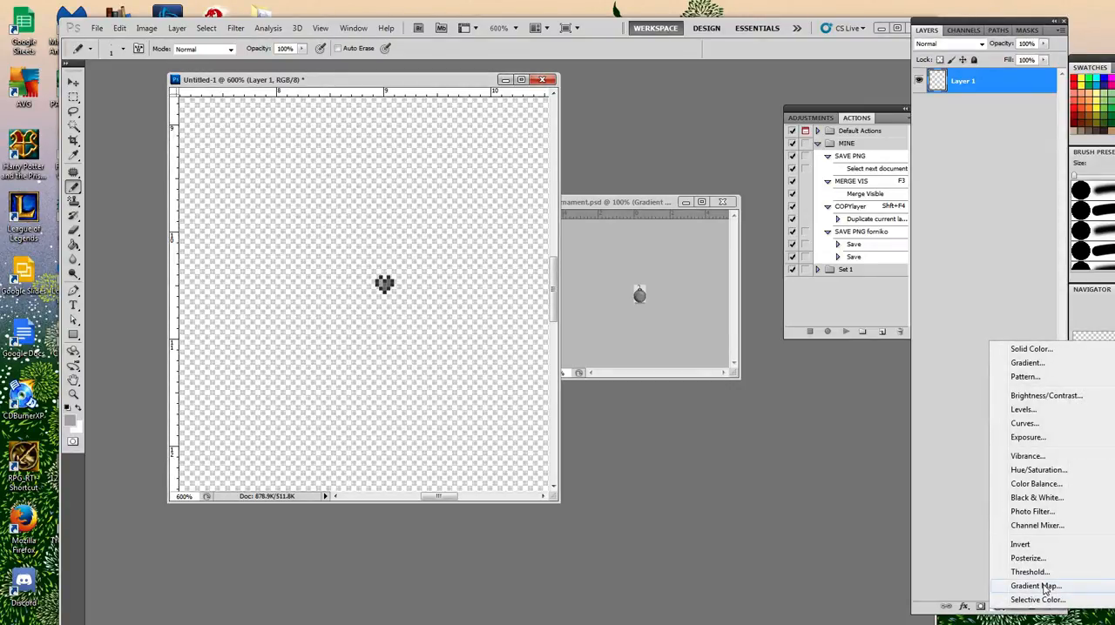
left_click(1036, 587)
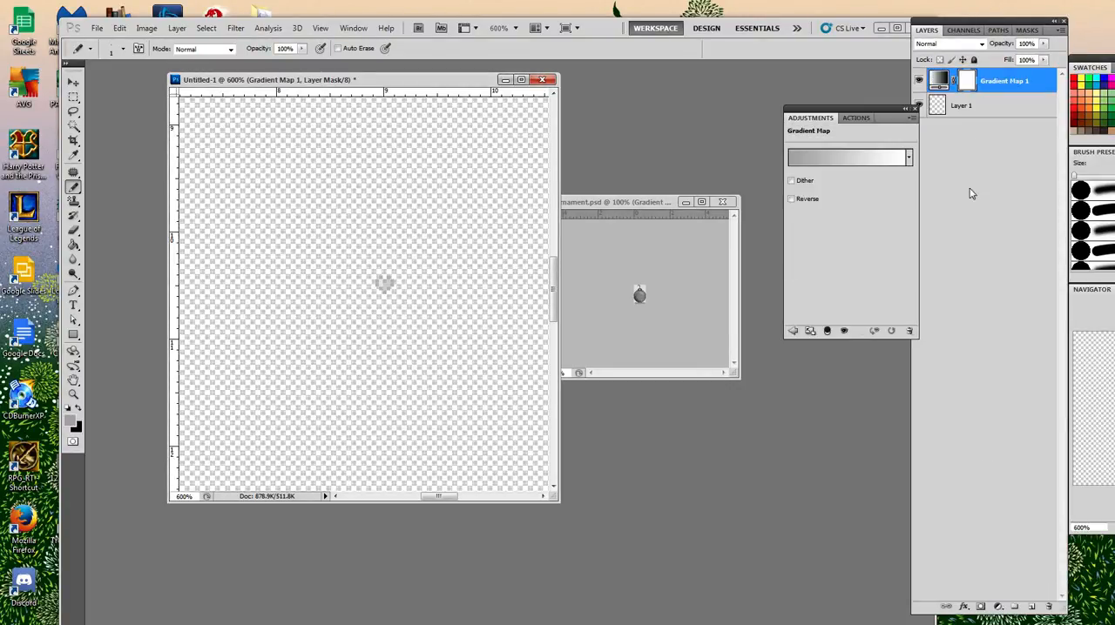
left_click(875, 160)
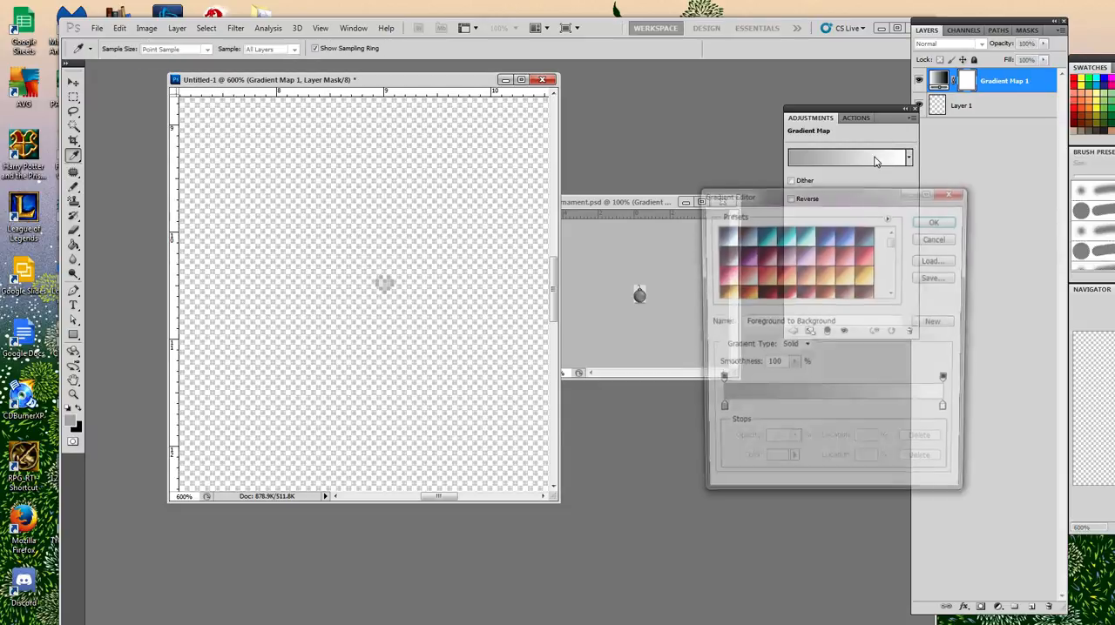
left_click_drag(894, 246, 893, 291)
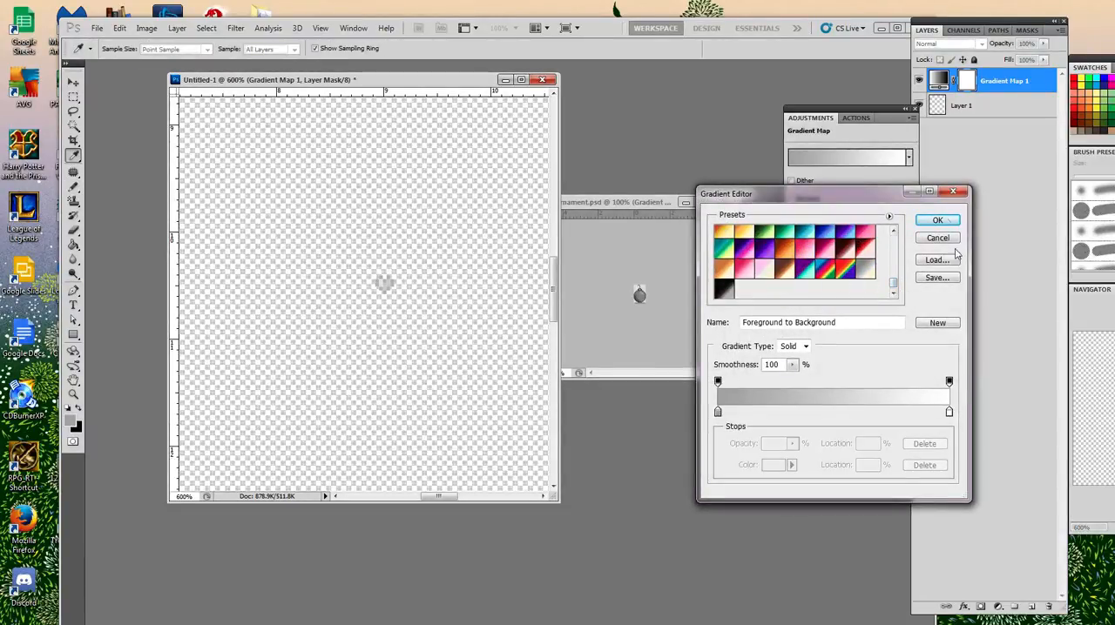
left_click(782, 253)
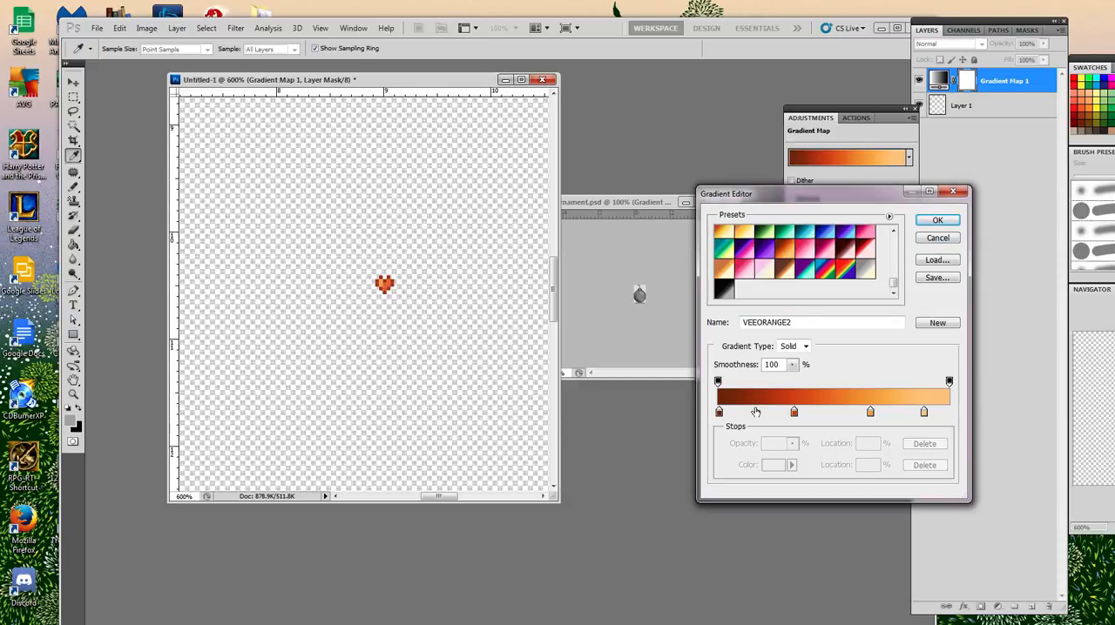
Recolour the gradient's darkest stop, at 1%, to the bright blue 0773ee.
double_click(719, 413)
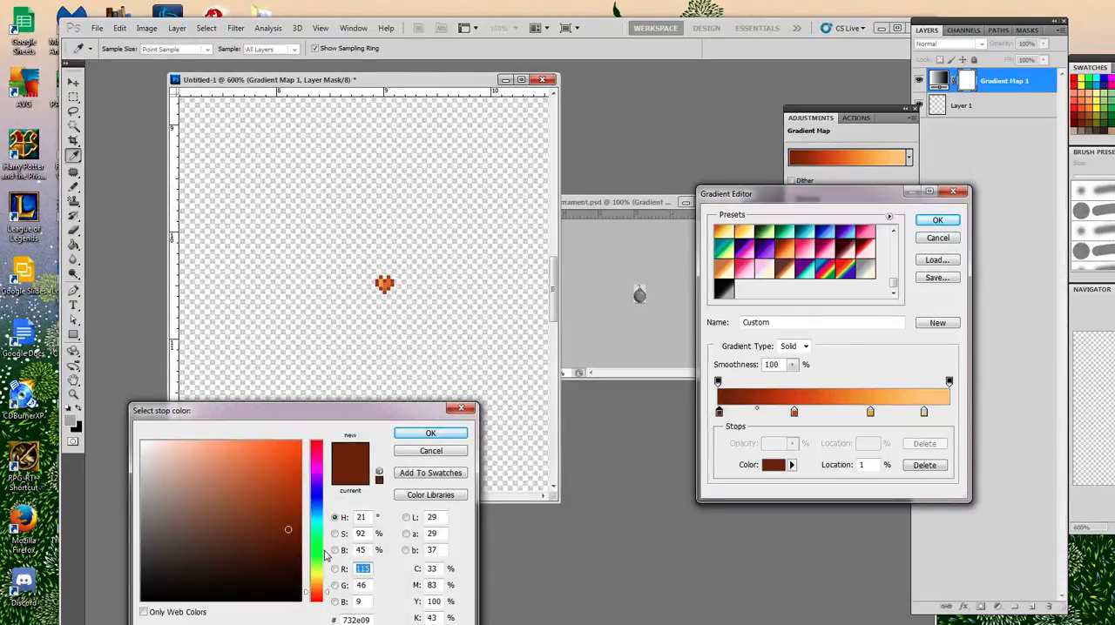
left_click_drag(327, 556, 324, 511)
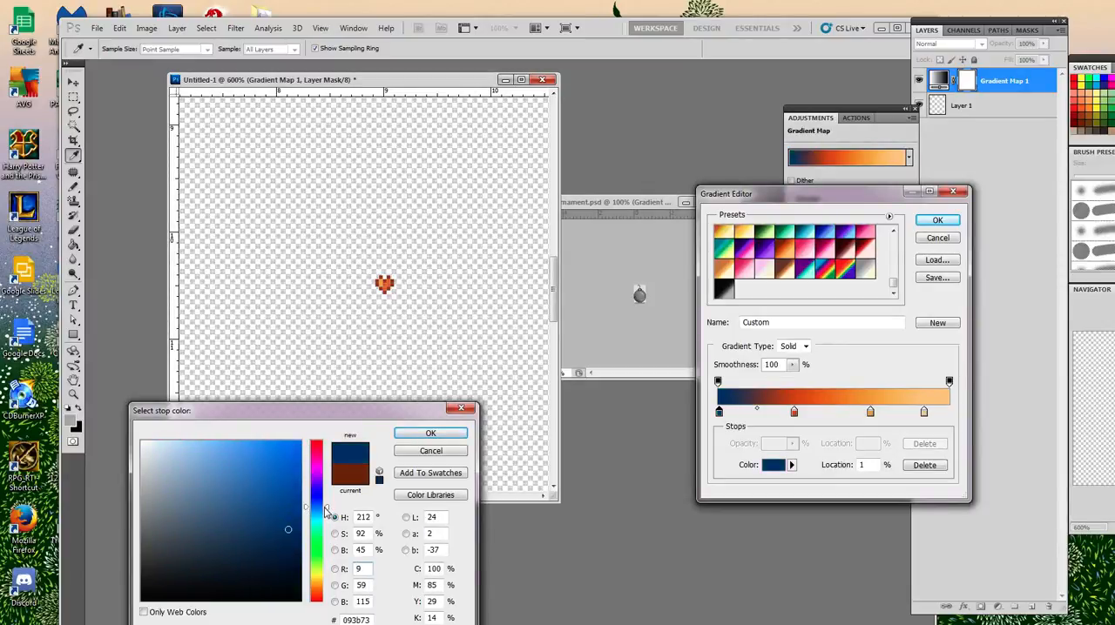
left_click_drag(293, 459, 297, 451)
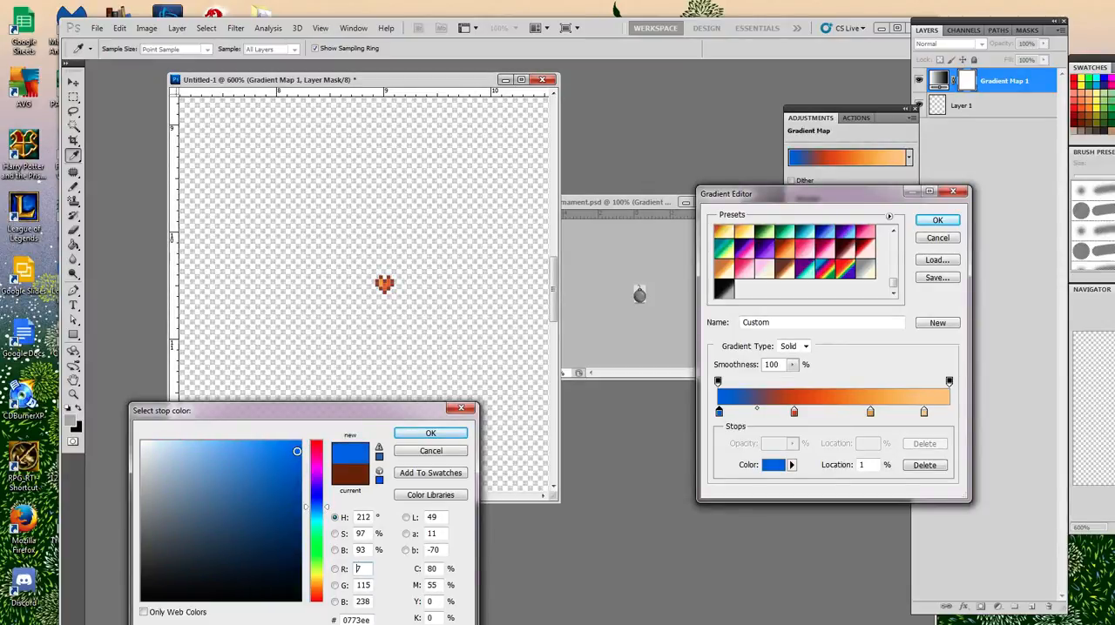
left_click(428, 436)
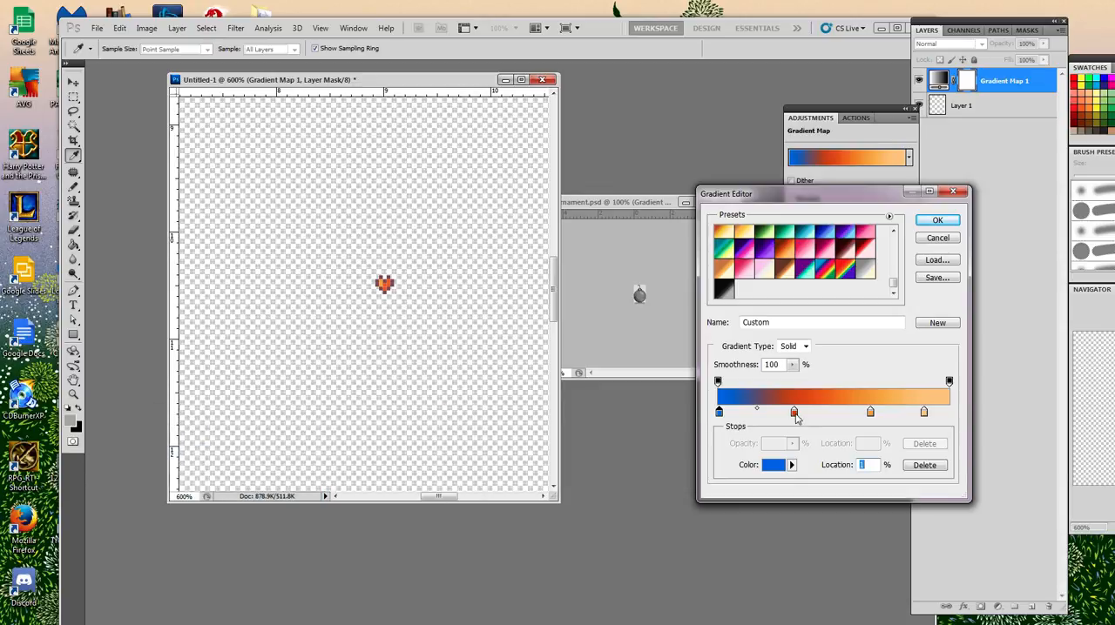
Replace the gradient's red and orange middle stops with a single stop at 50% coloured sky blue 52c0ee.
left_click_drag(794, 410, 801, 442)
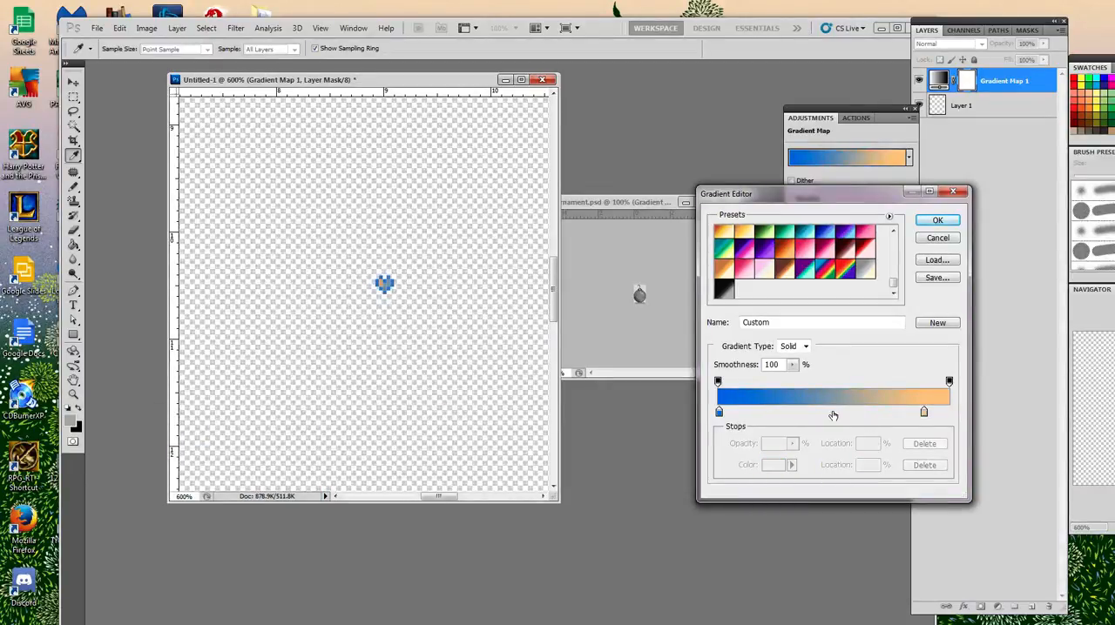
left_click(833, 412)
double_click(834, 414)
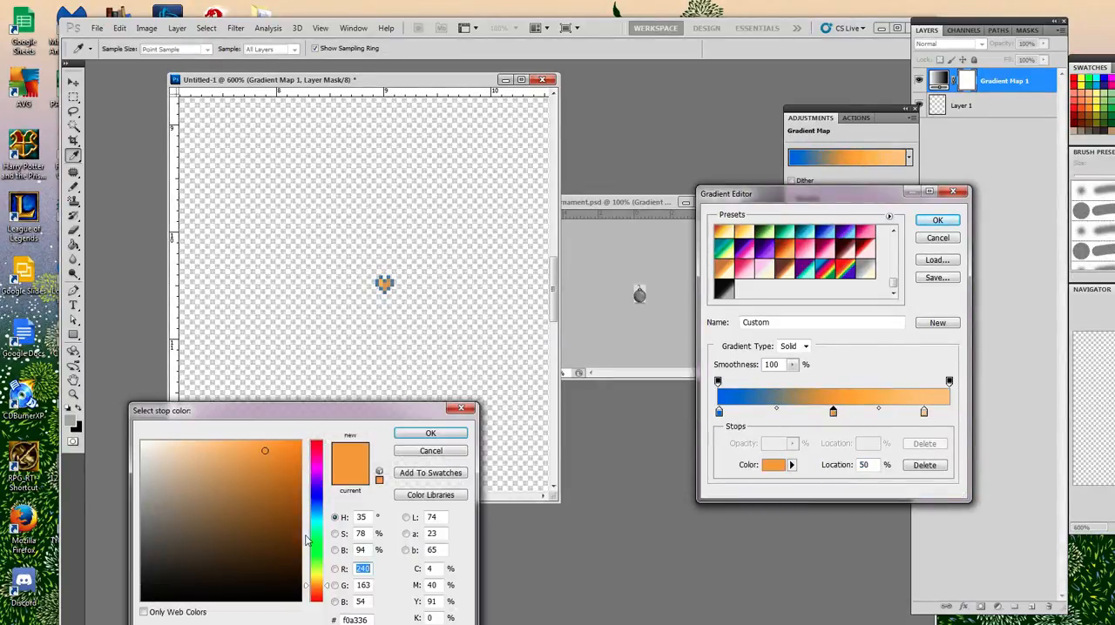
left_click_drag(315, 523, 320, 518)
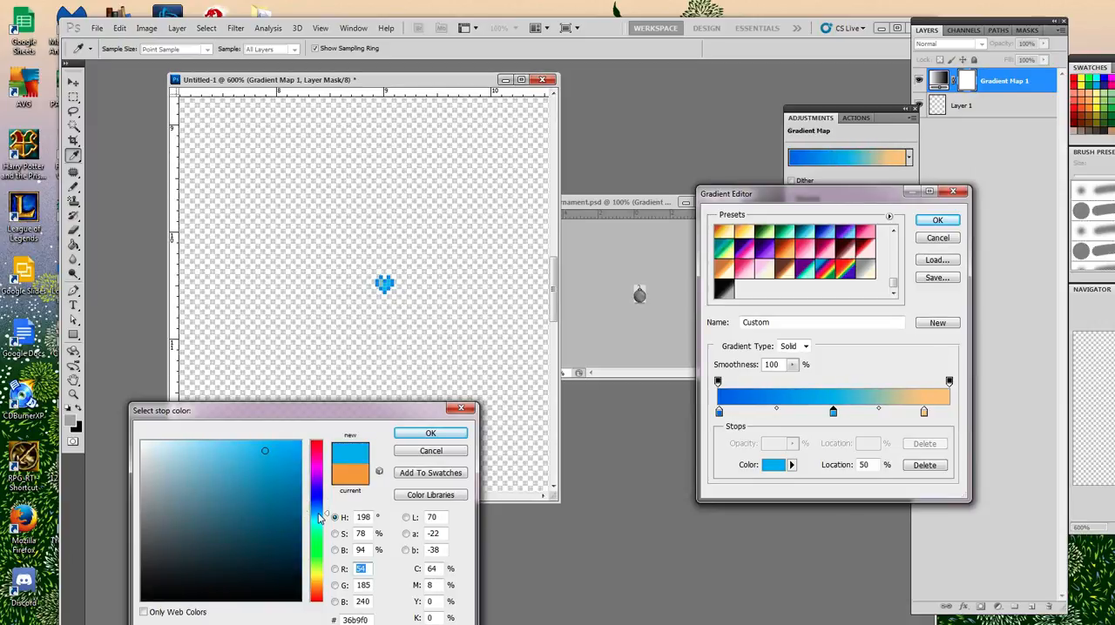
left_click(253, 453)
left_click(246, 451)
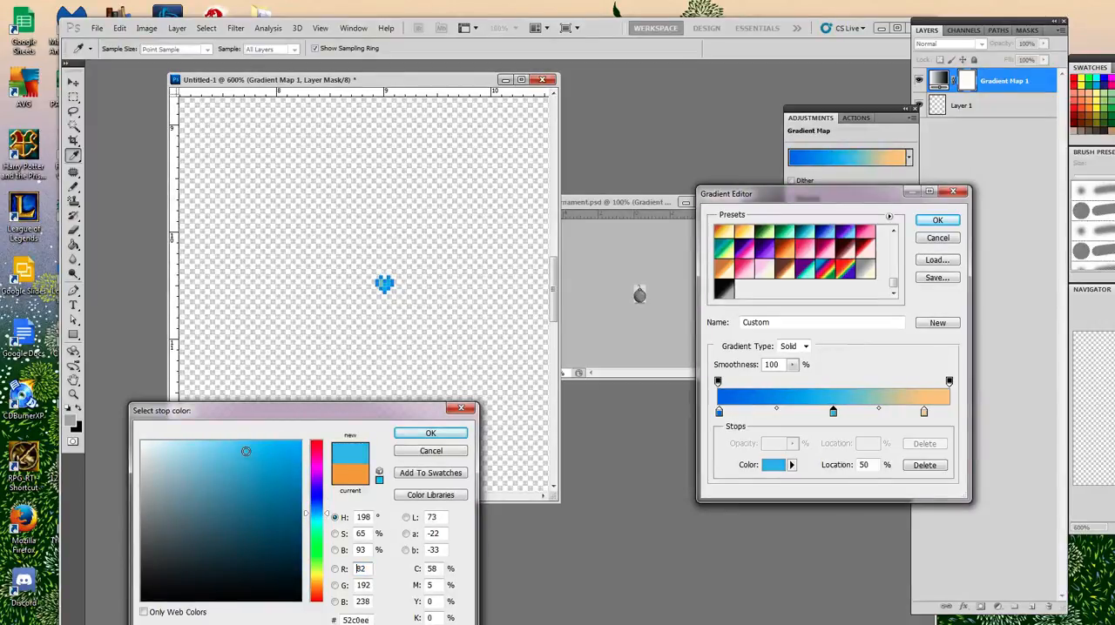
left_click(432, 434)
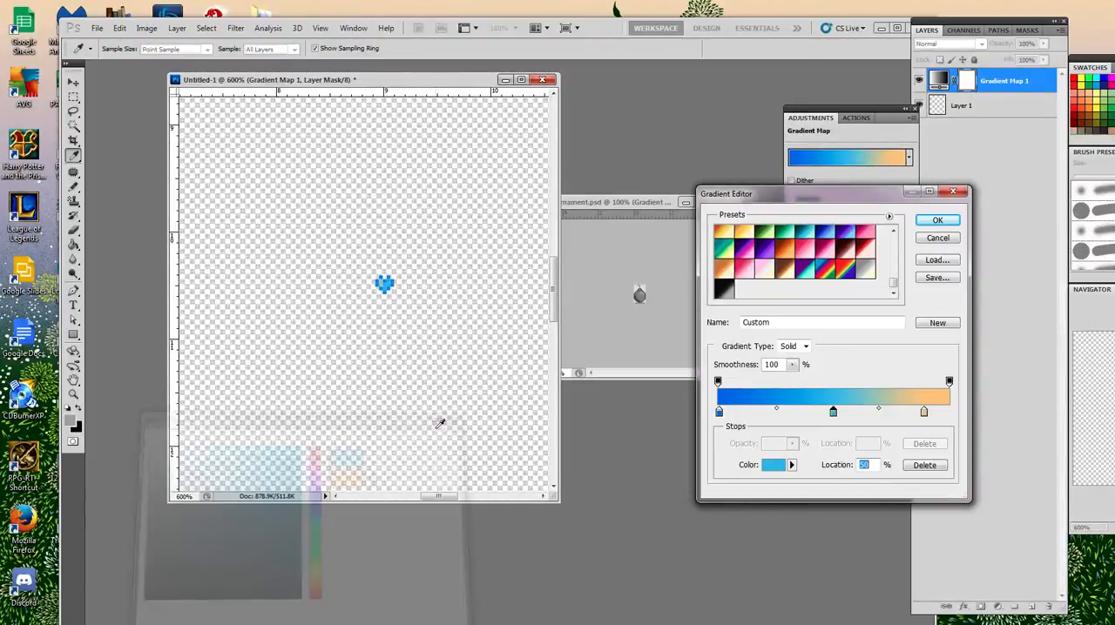
Recolour the gradient's light orange end stop to pale mint b0fdef and place it at 89%.
left_click_drag(924, 415, 927, 433)
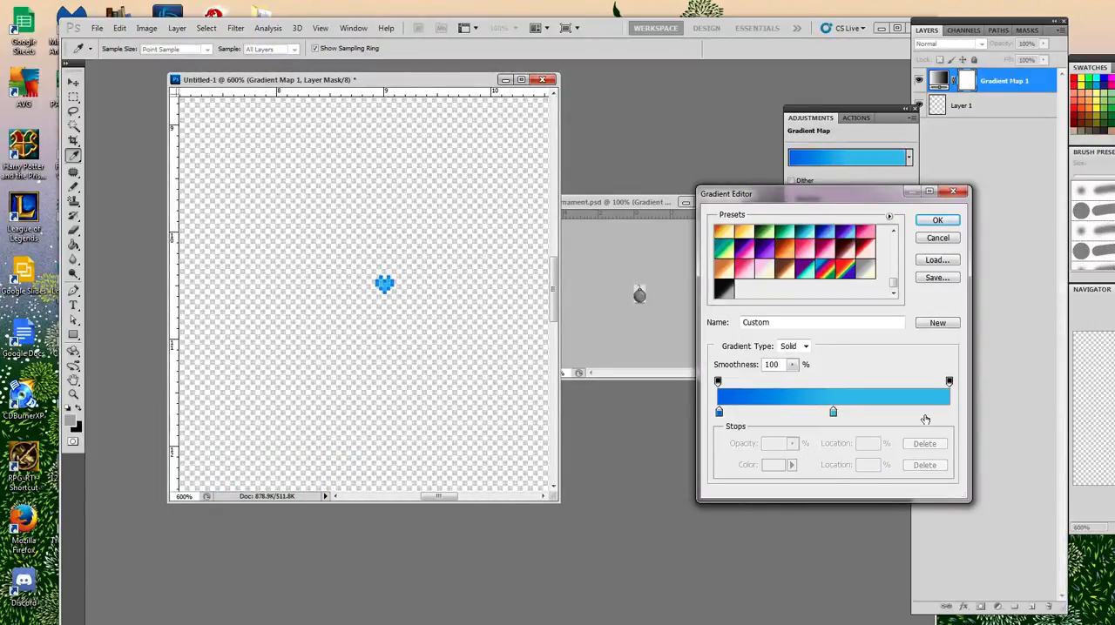
double_click(925, 415)
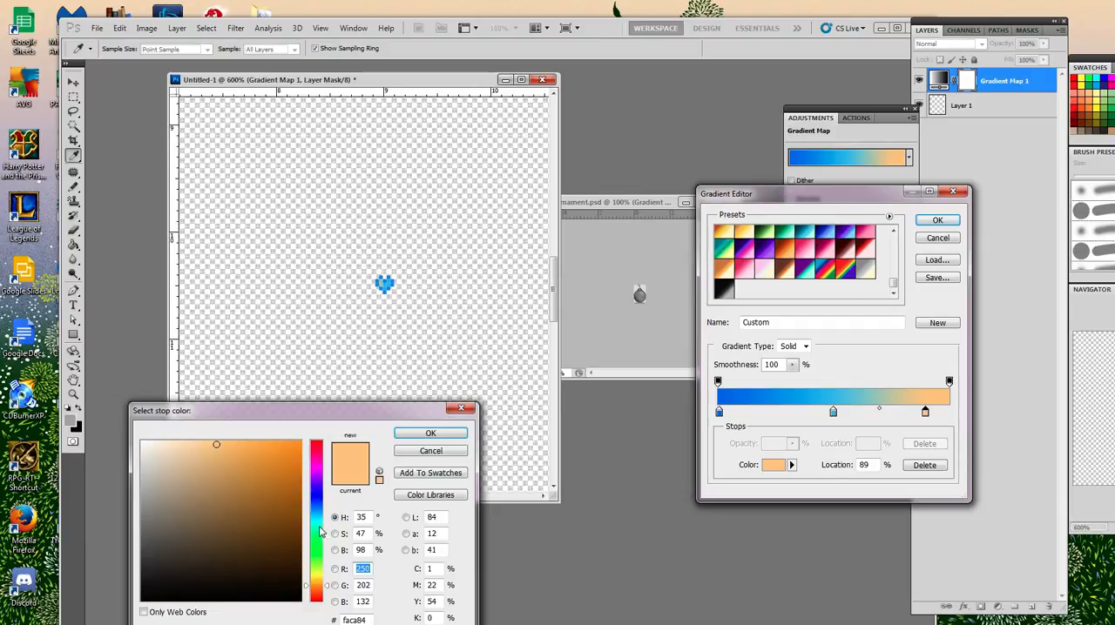
left_click_drag(322, 534, 321, 529)
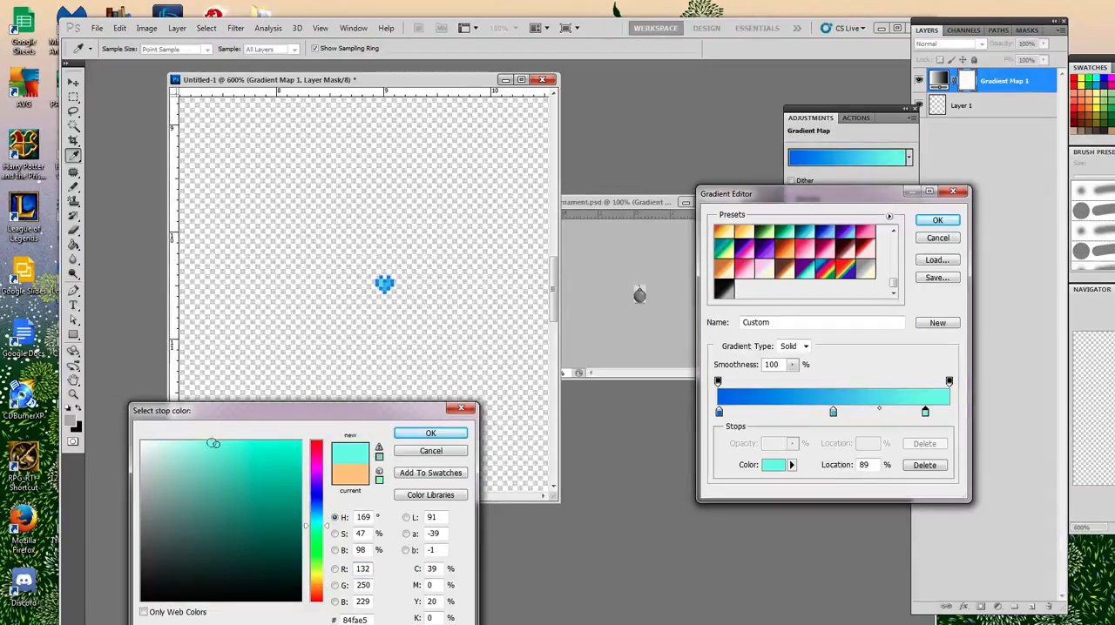
left_click_drag(213, 444, 195, 443)
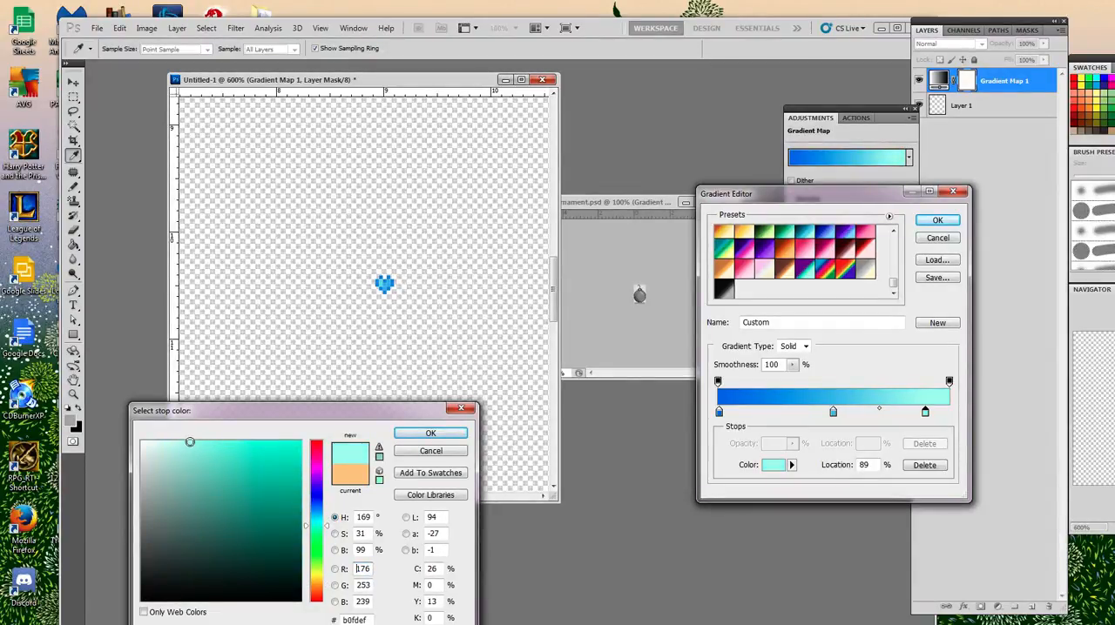
left_click(430, 433)
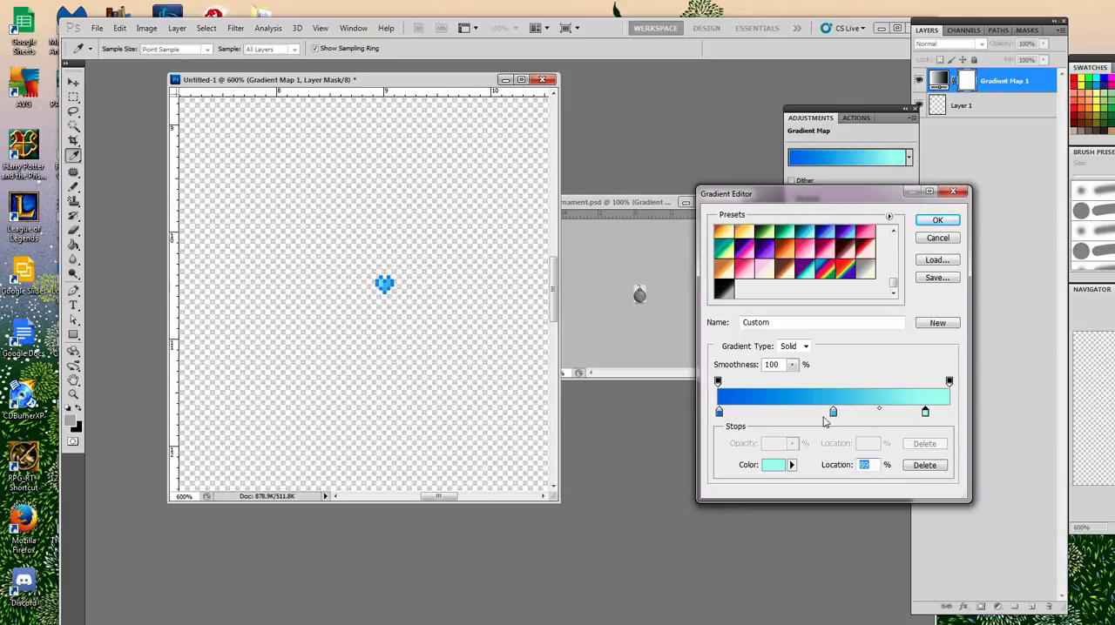
Add a gradient stop at 71%, between the sky blue and mint stops, and colour it a soft light blue.
left_click(879, 416)
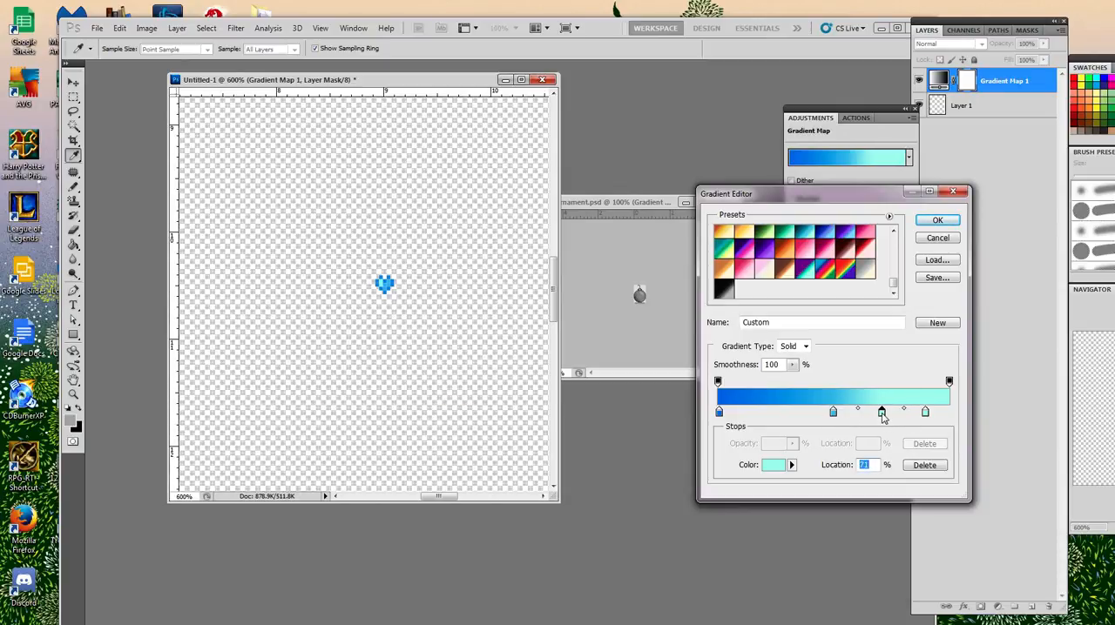
double_click(881, 413)
left_click_drag(318, 533, 319, 512)
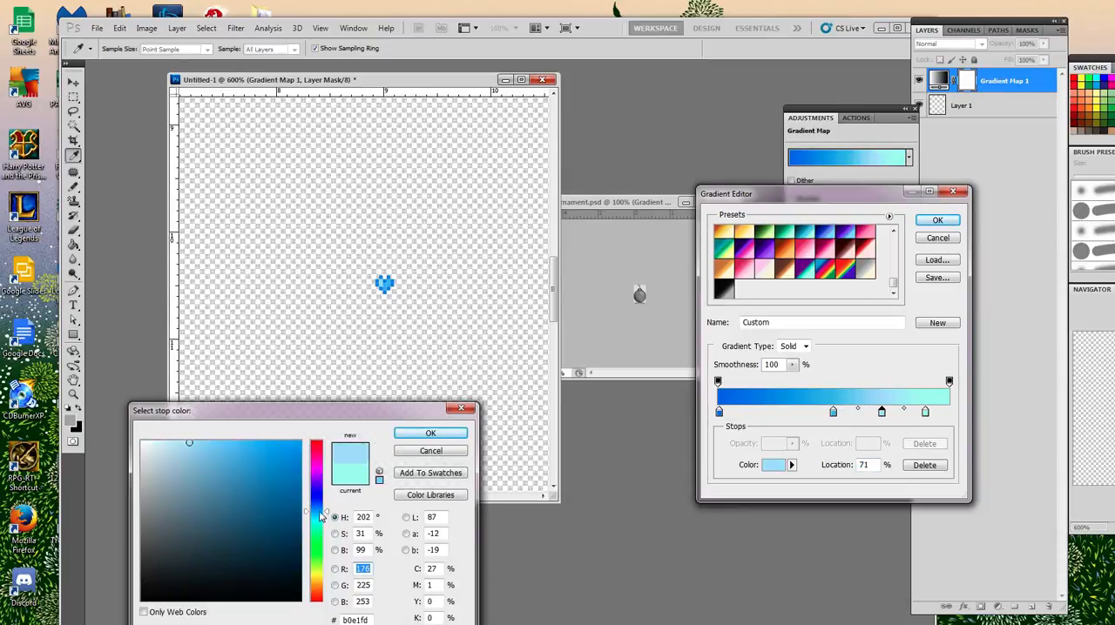
left_click(225, 452)
left_click_drag(225, 452, 205, 447)
left_click(217, 451)
left_click(449, 433)
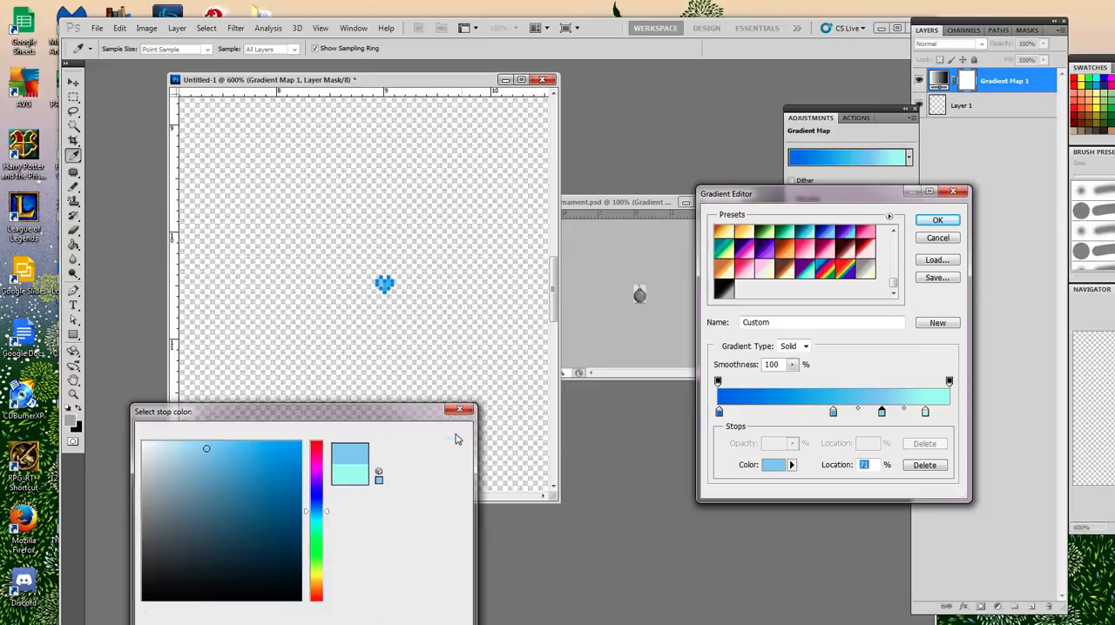
Move the sky blue stop to 42% and add a near-white mint stop, e3fffa, at 100%.
left_click_drag(833, 416, 815, 416)
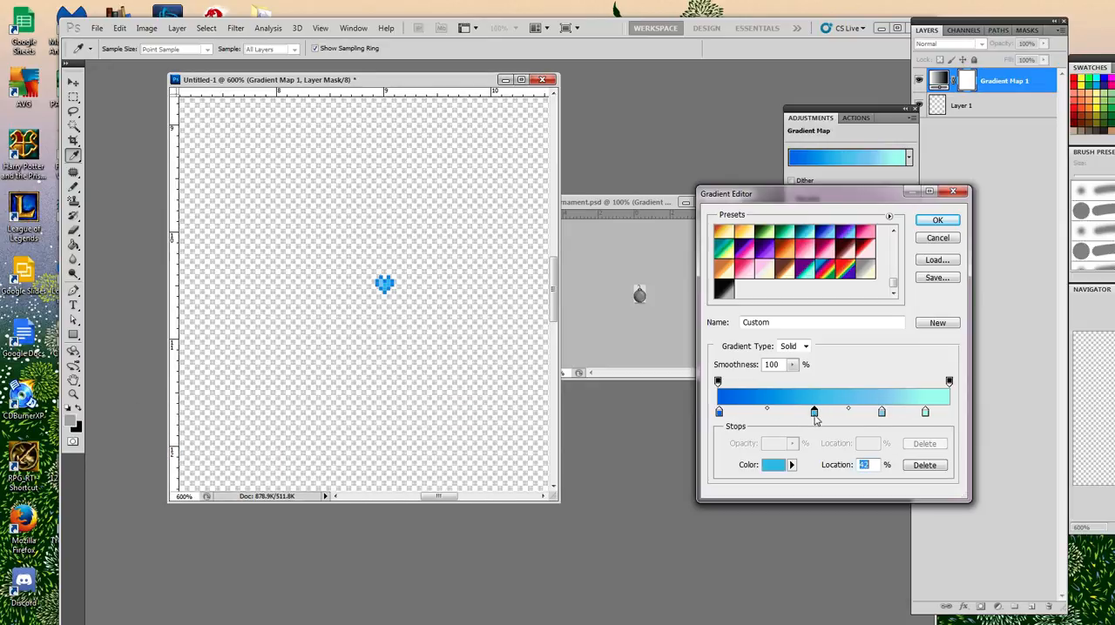
left_click(926, 413)
left_click(949, 414)
double_click(950, 414)
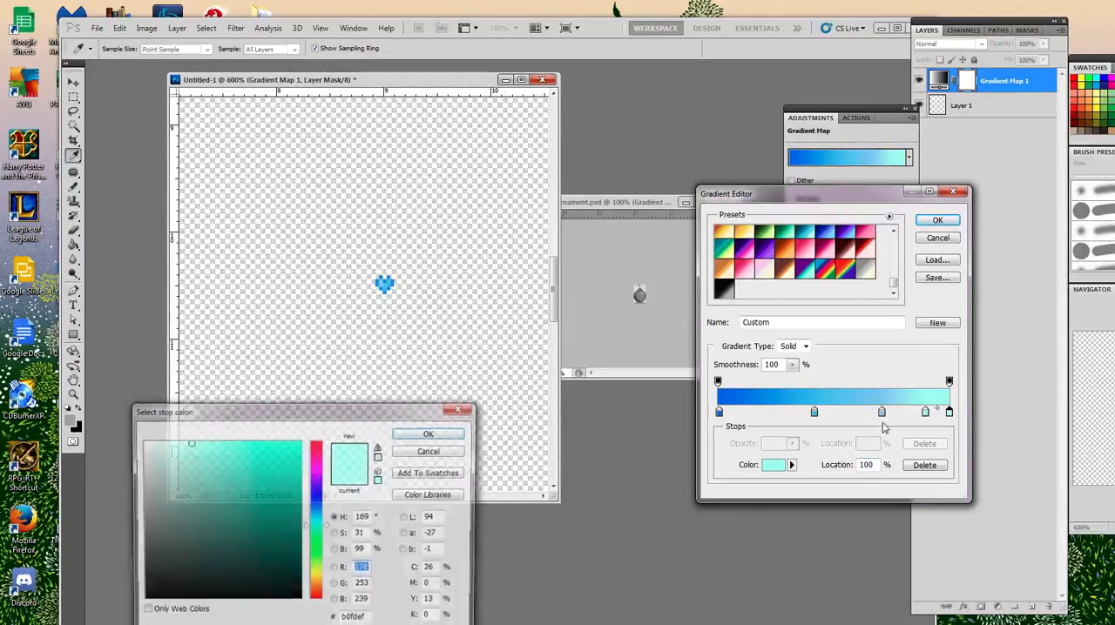
left_click_drag(168, 454, 161, 440)
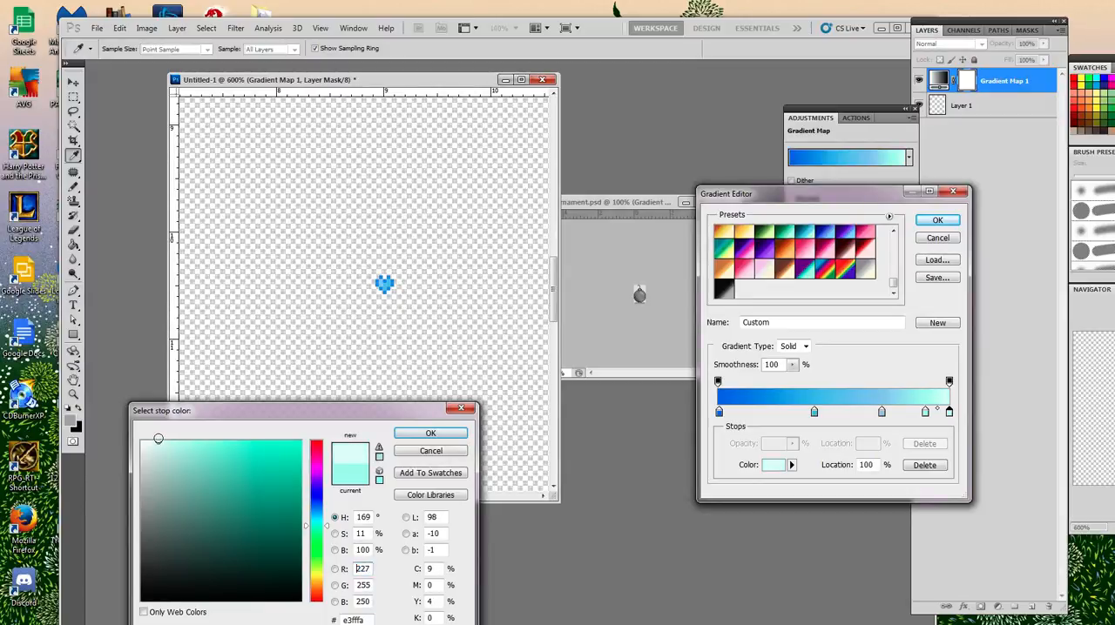
left_click(430, 433)
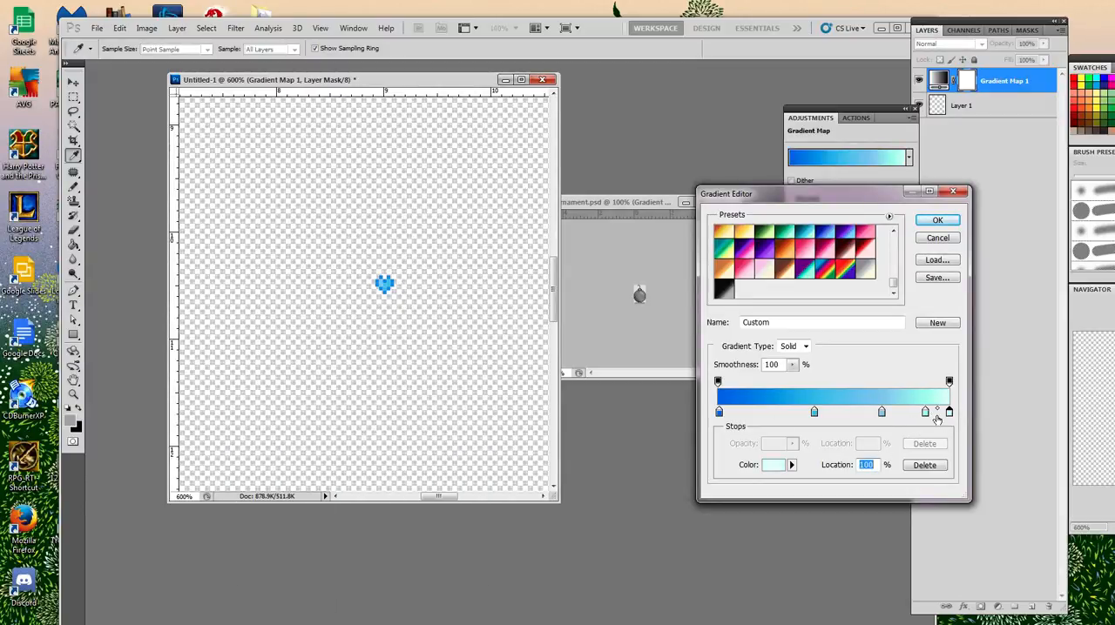
Reposition the sky blue stop to 41% and bring the soft light blue stop close to it, just past the gradient's midpoint.
left_click(881, 415)
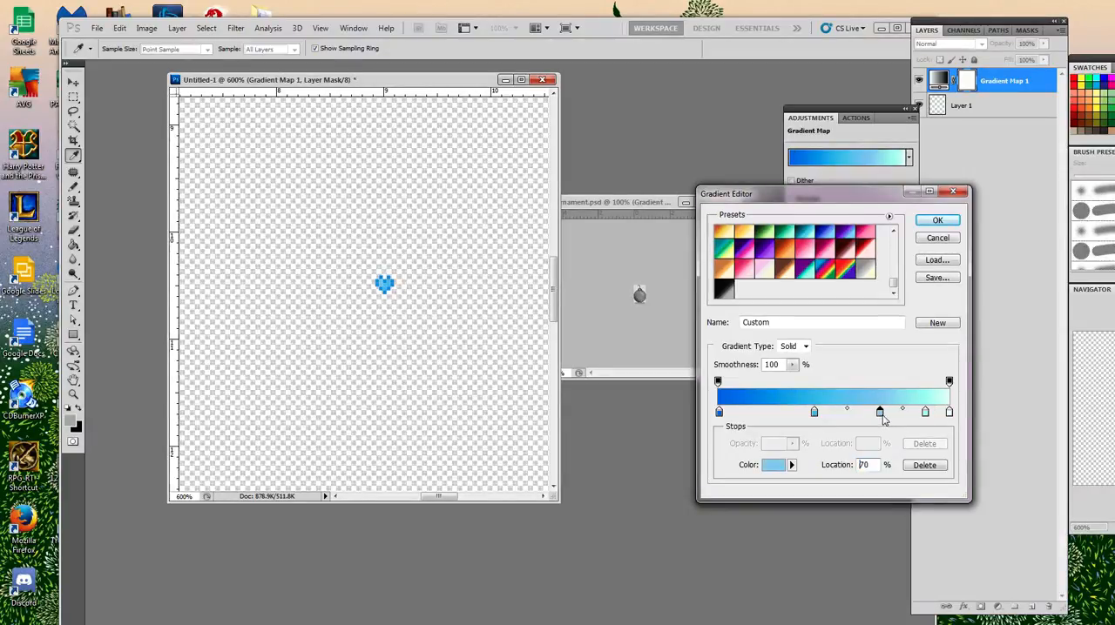
left_click_drag(881, 415, 772, 416)
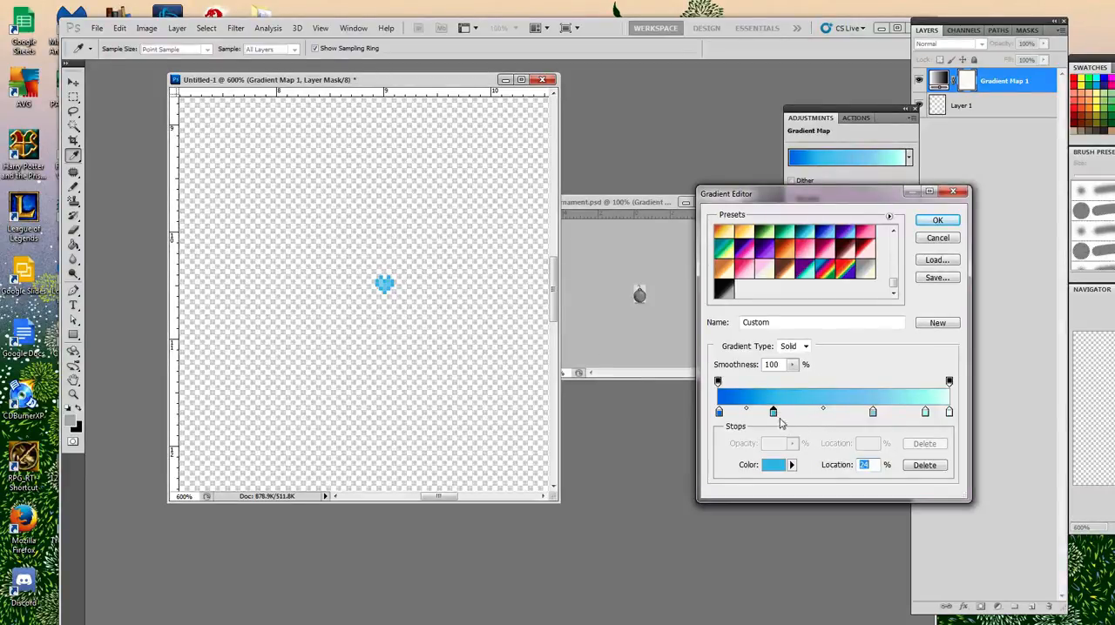
scroll(794, 447, "up", 17)
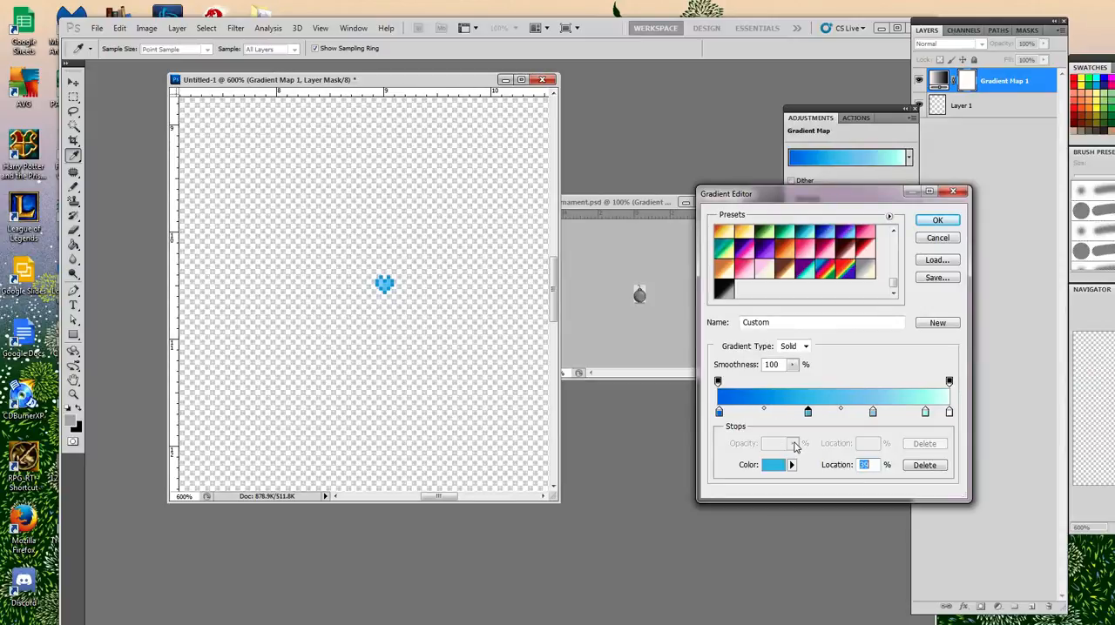
left_click(873, 412)
scroll(875, 423, "down", 16)
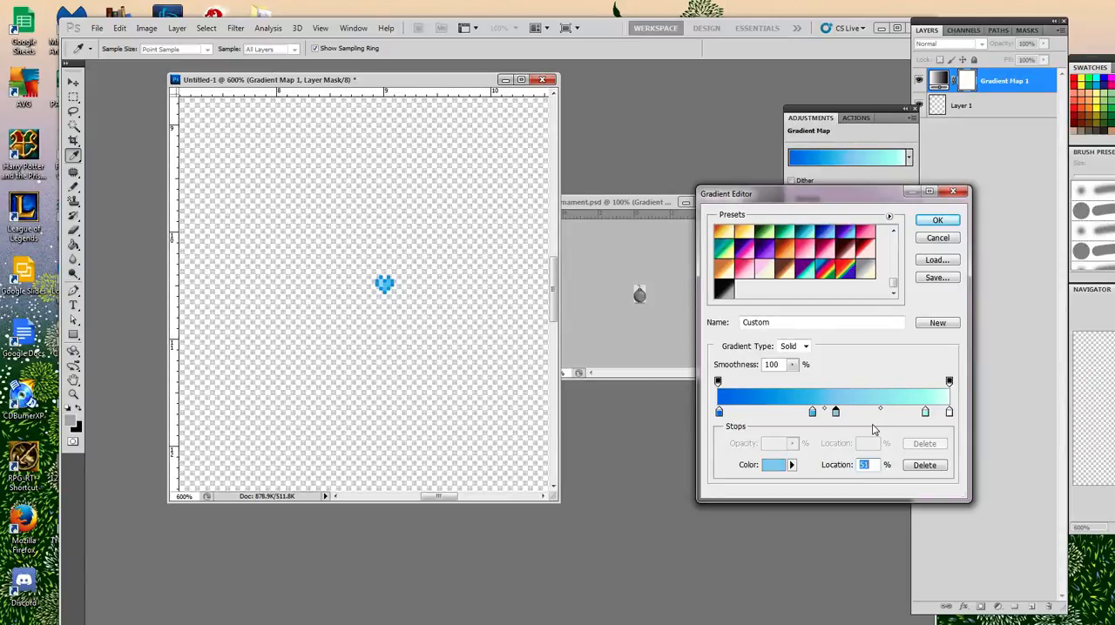
scroll(915, 420, "up", 3)
Shift the pale mint stop towards the gradient's middle, settling it at 76%.
left_click(925, 411)
scroll(927, 423, "down", 11)
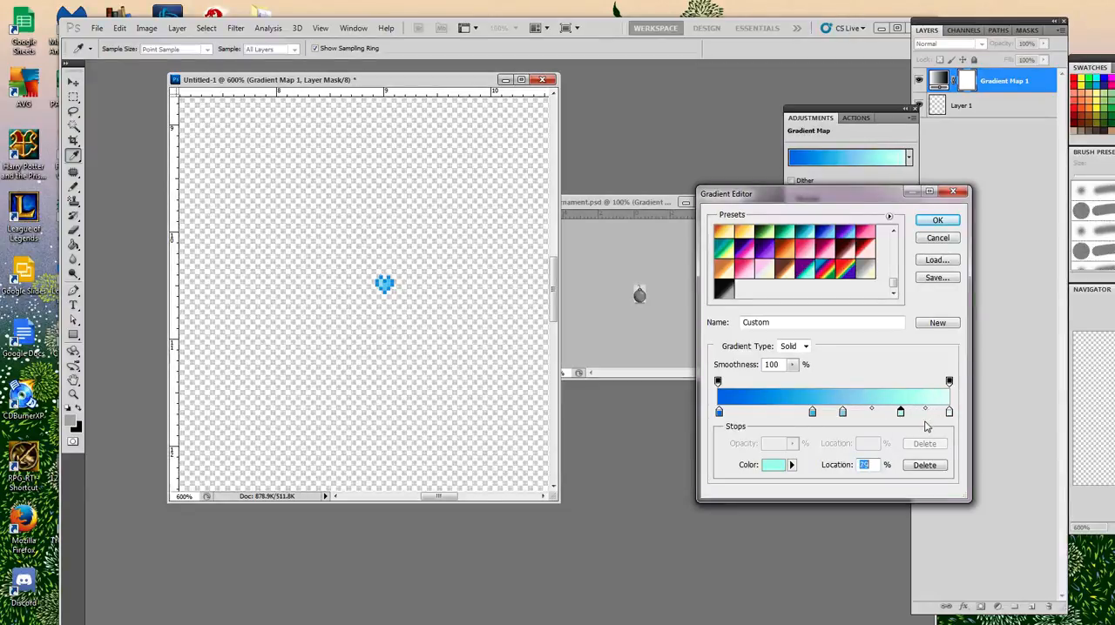
scroll(927, 426, "down", 9)
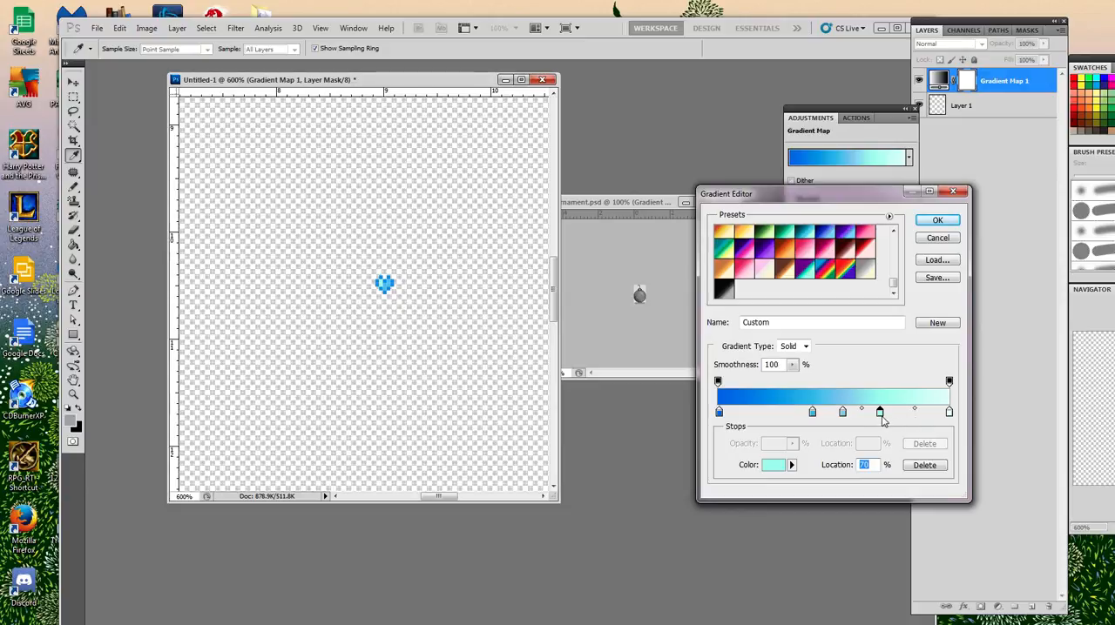
scroll(881, 416, "down", 5)
scroll(884, 427, "up", 11)
Discard the gradient changes, switch to ornament.psd, and show and select the Gradient Map 2 adjustment above Layer 5.
left_click(937, 238)
left_click(649, 204)
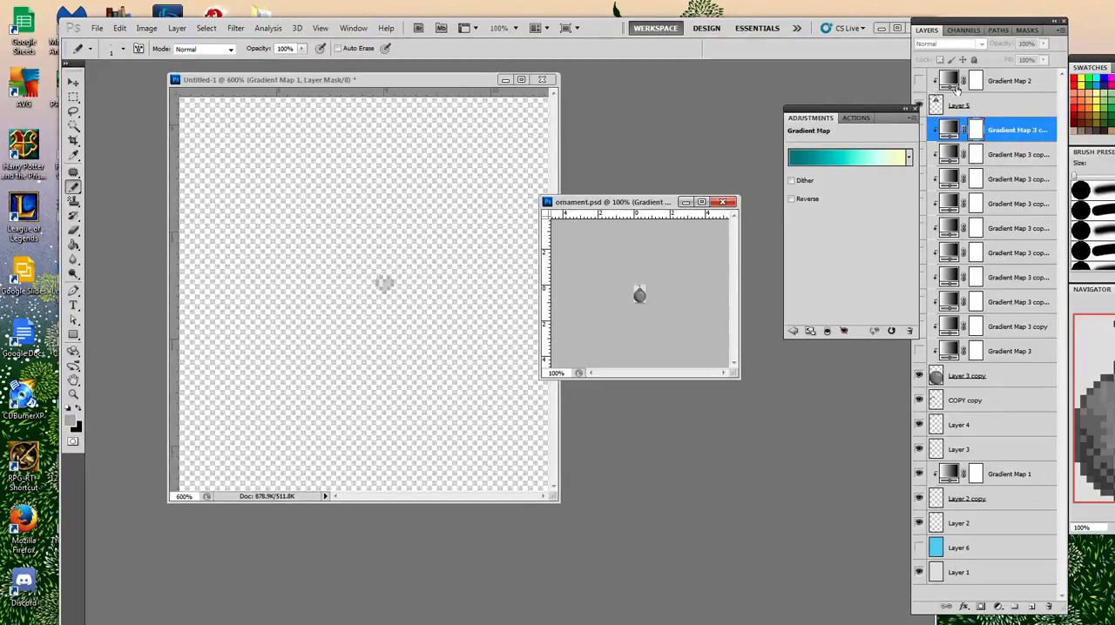
left_click(918, 80)
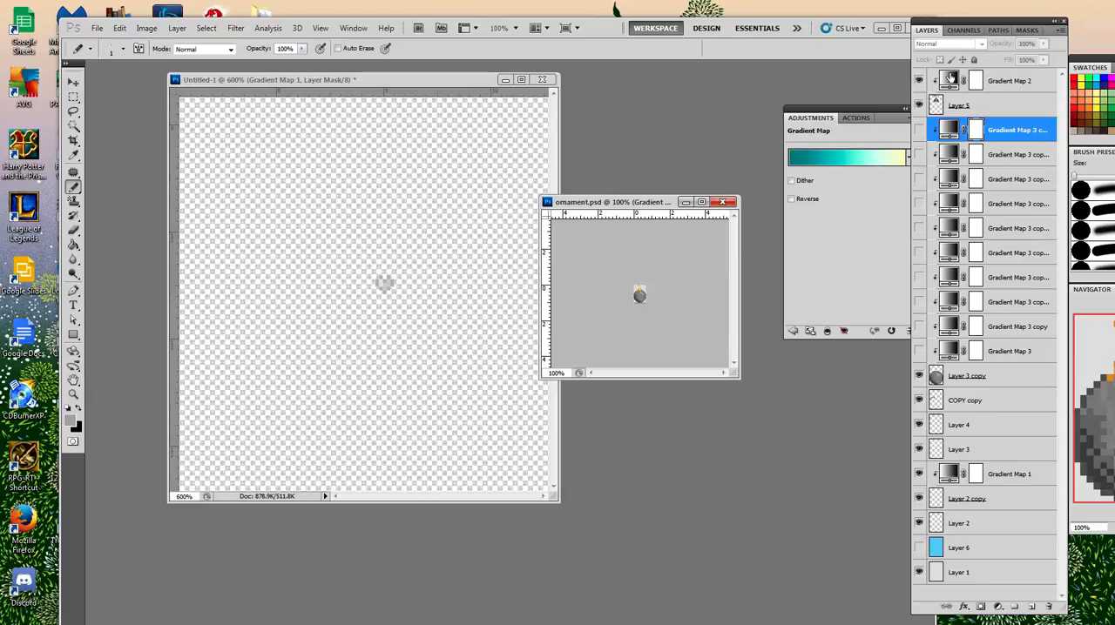
left_click(999, 108)
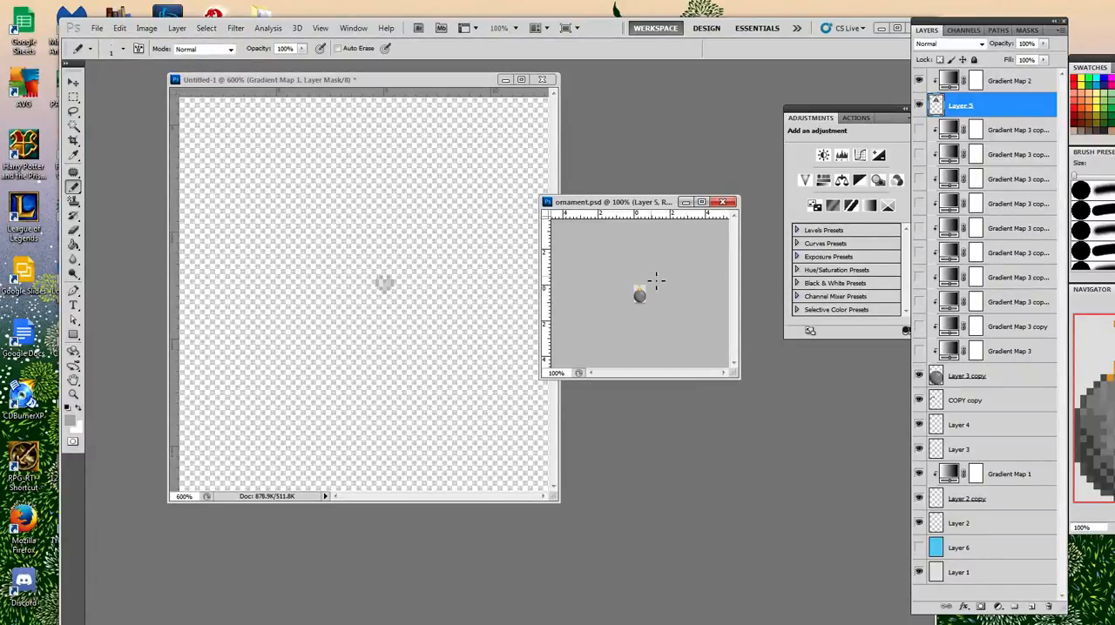
left_click(1000, 81)
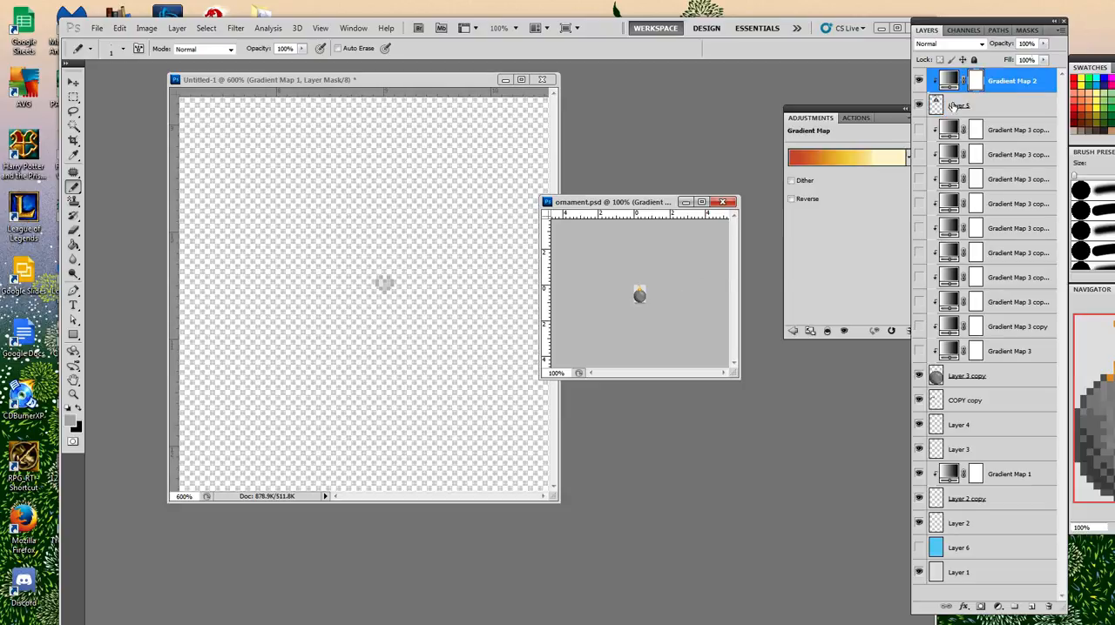
Compare Gradient Map 3 and Gradient Map 3 copy on the ornament's Layer 3 copy, leaving only Gradient Map 3 shown and selected.
left_click(997, 376)
left_click(920, 104)
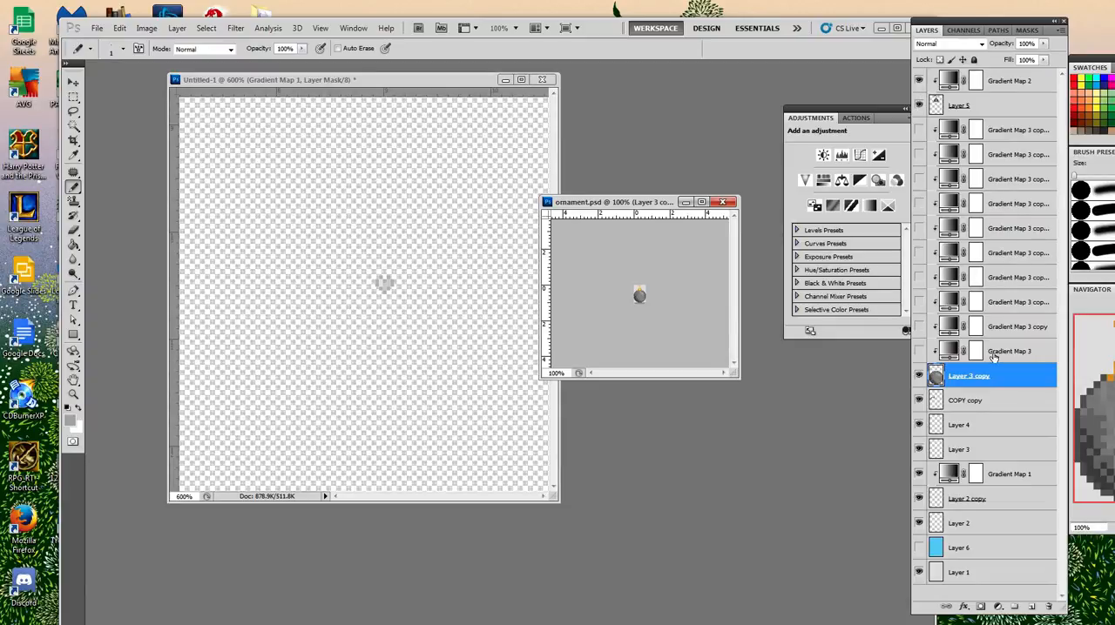
left_click(918, 350)
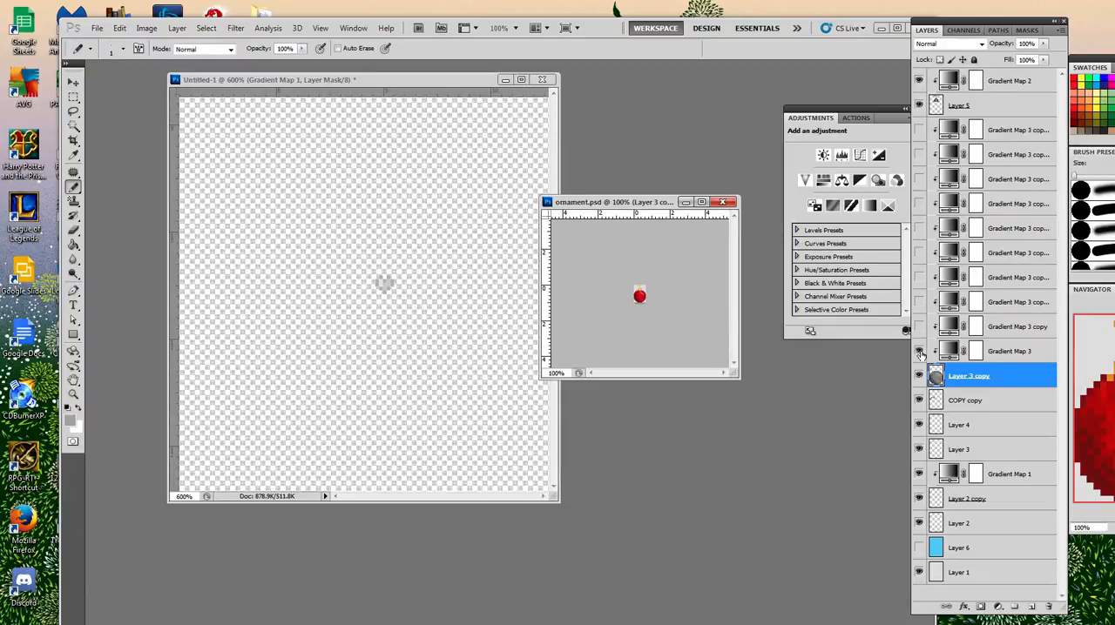
left_click(918, 351)
left_click(918, 326)
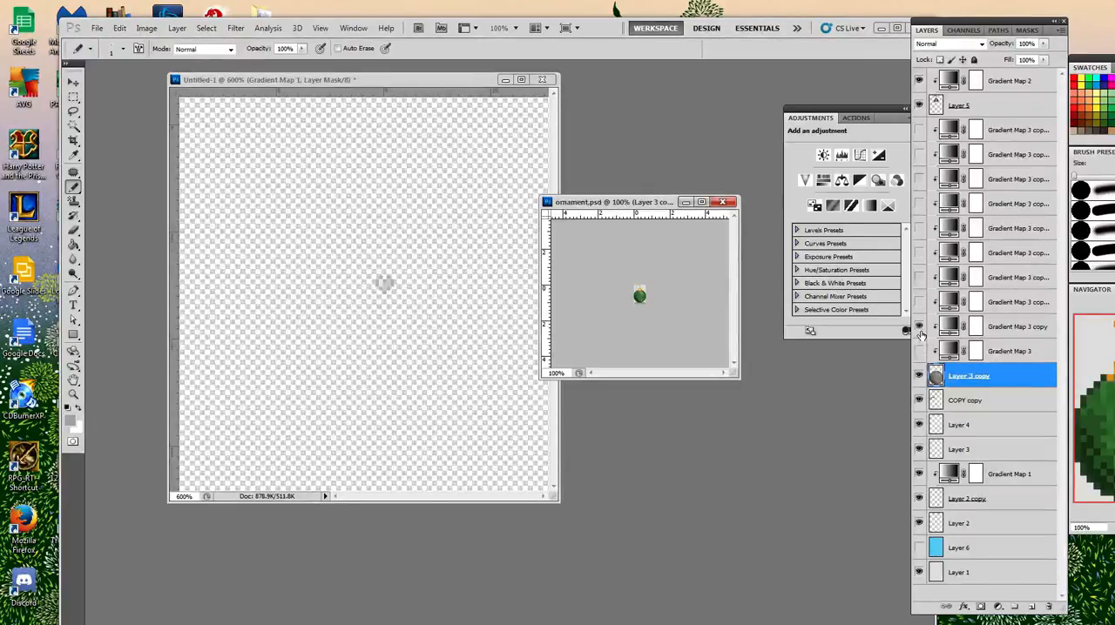
left_click(920, 331)
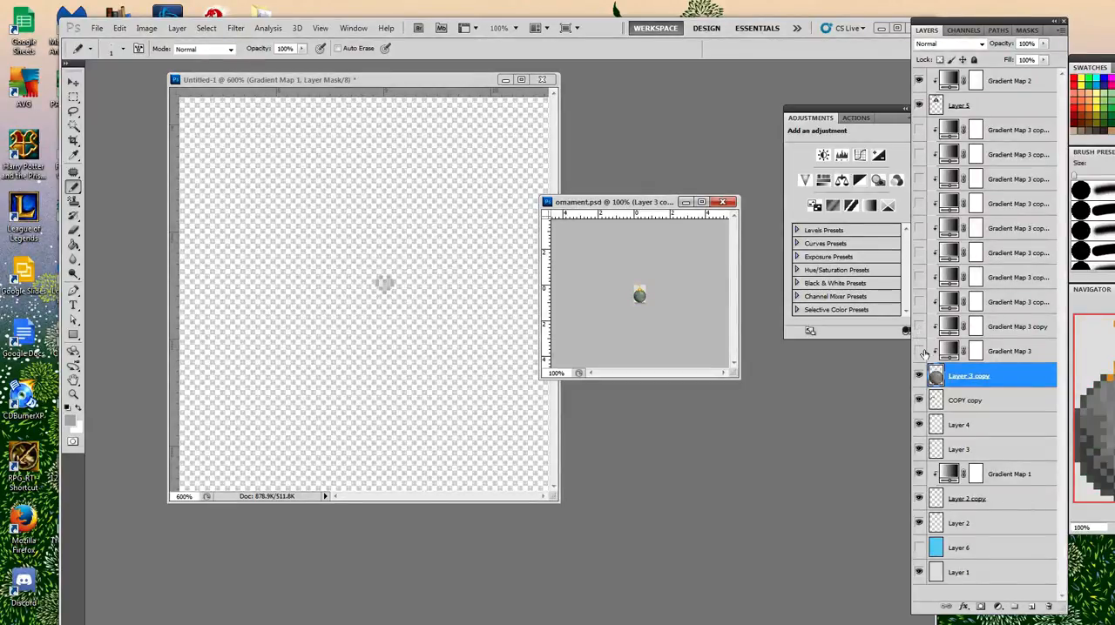
left_click(1000, 351)
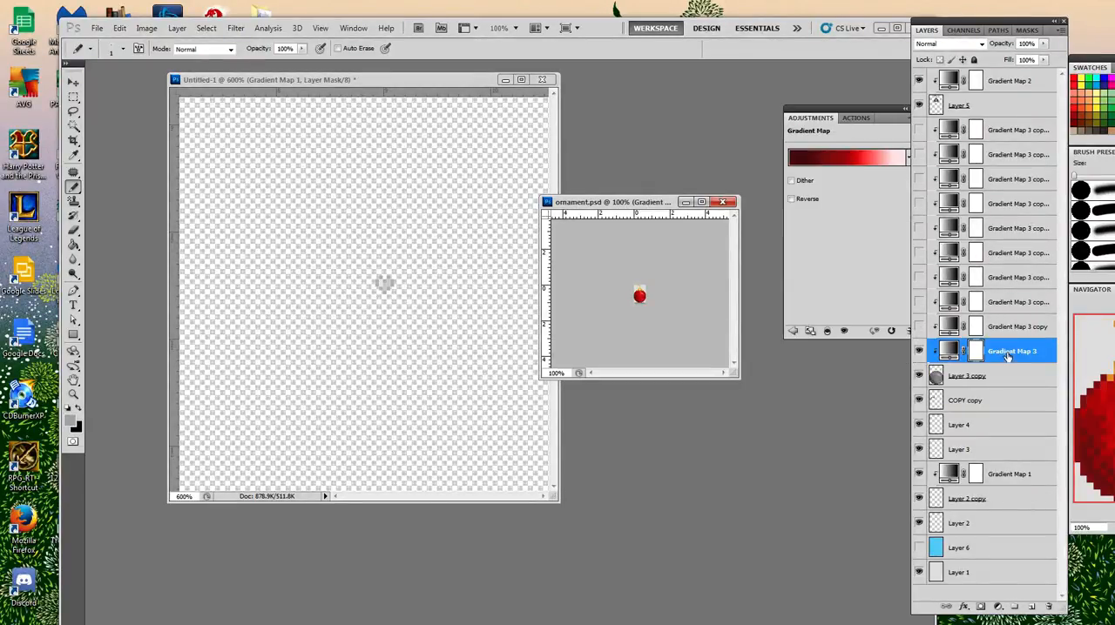
right_click(1015, 358)
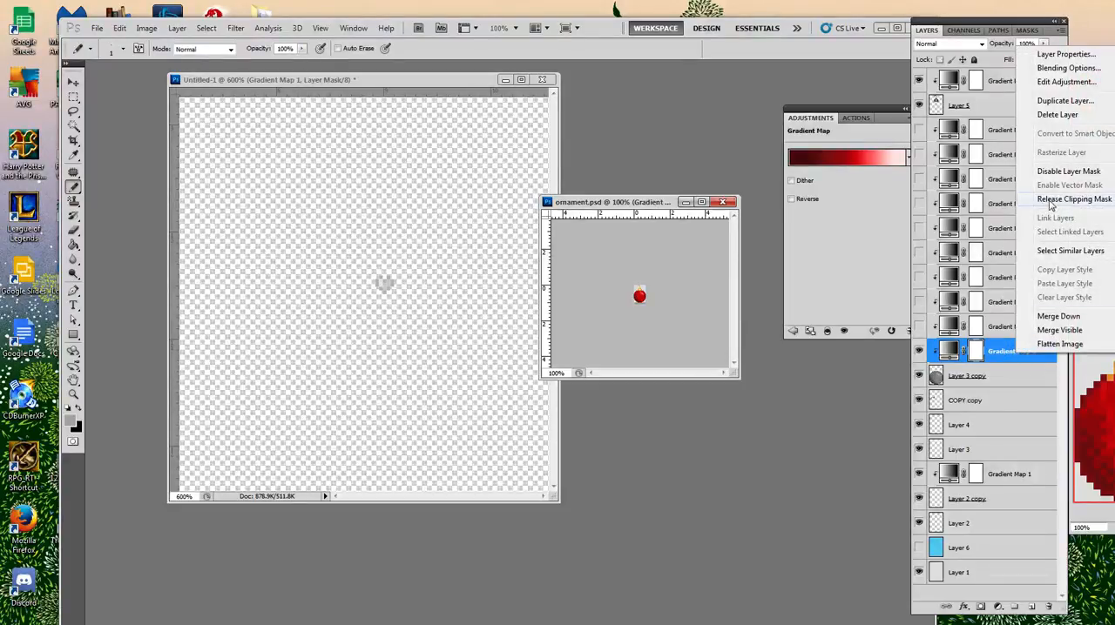
Return to Untitled-1, add a new layer beneath Layer 1 and scribble freehand grey pencil lines on it around the heart.
double_click(425, 79)
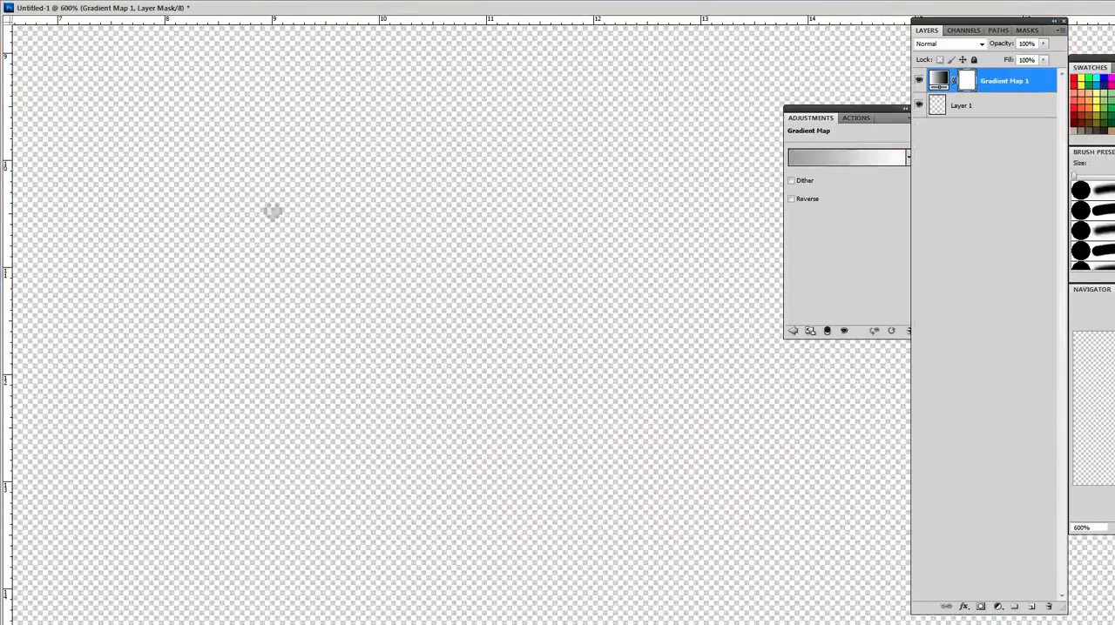
left_click(1107, 7)
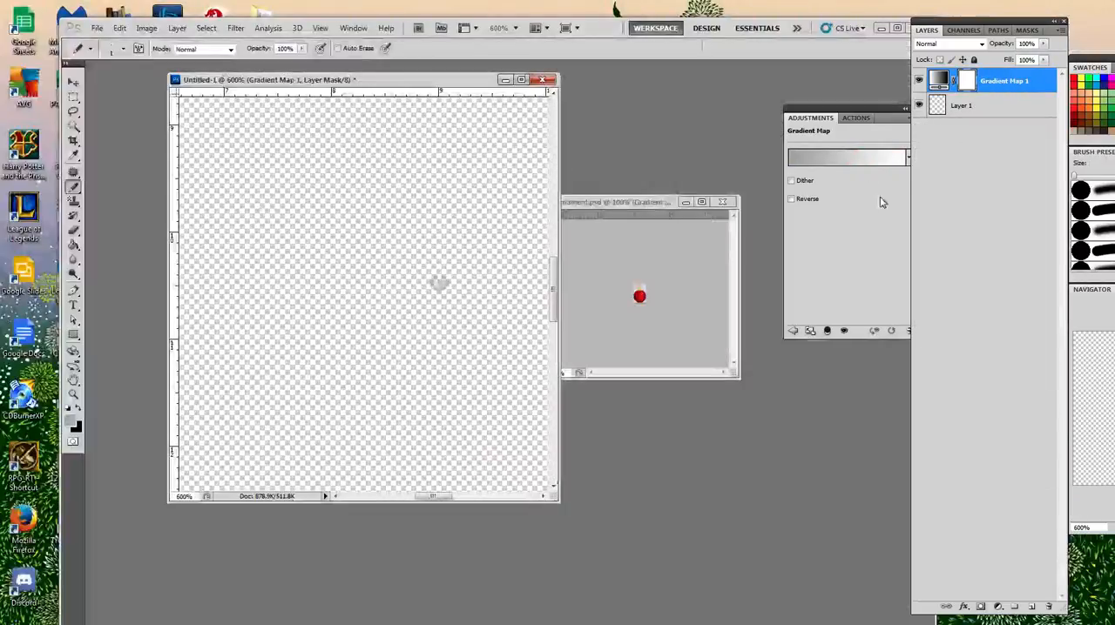
left_click(997, 107)
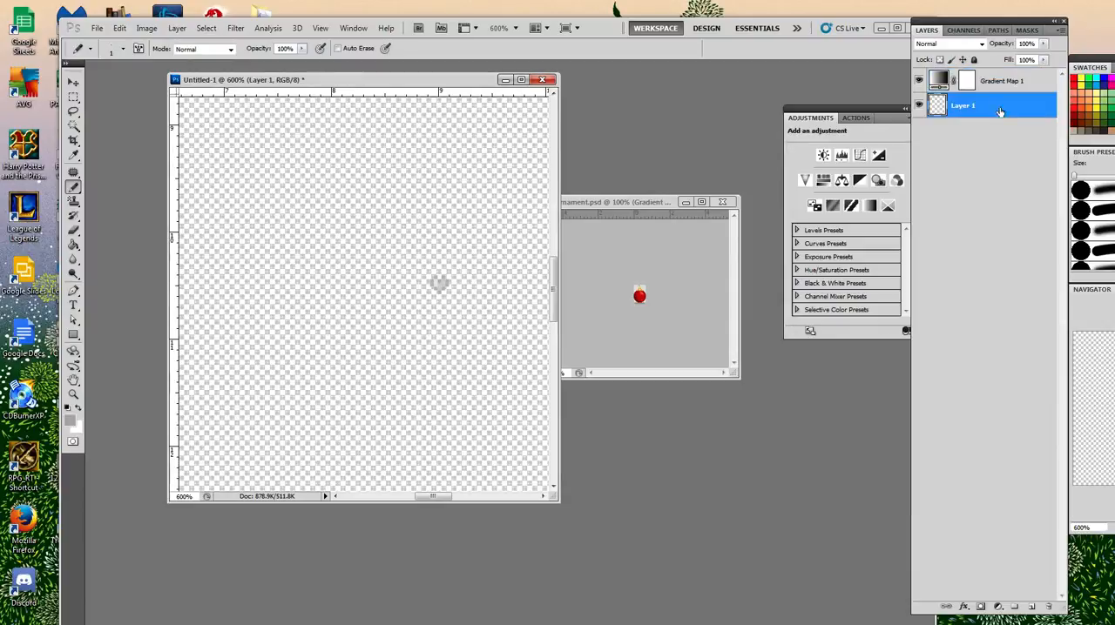
left_click(1031, 606)
left_click_drag(982, 106, 995, 147)
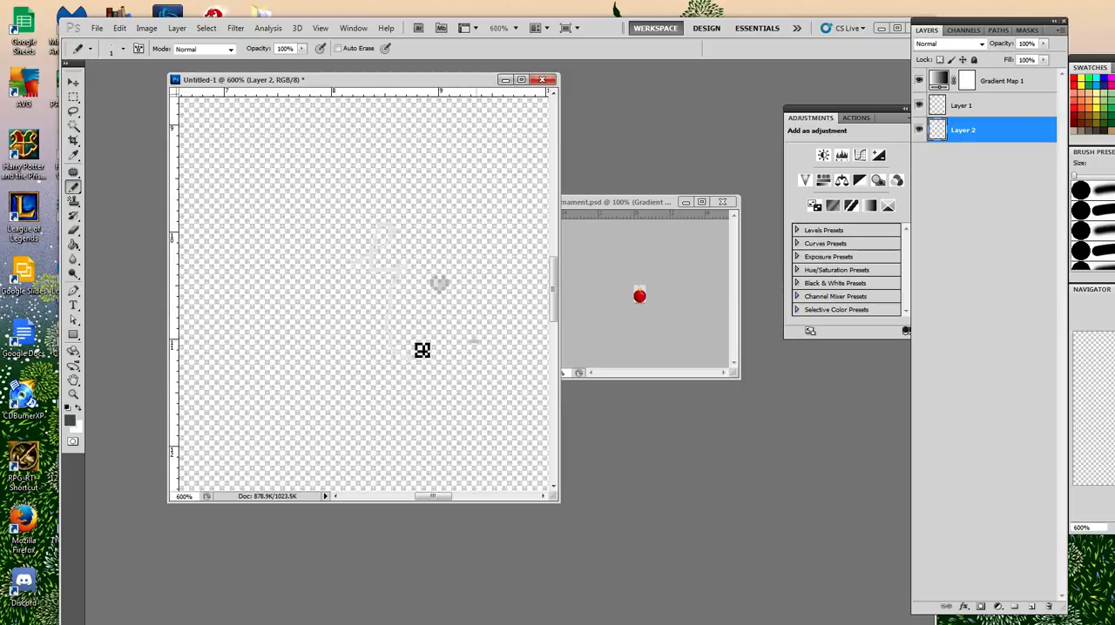
mouse_move(477, 342)
left_mouse_down()
mouse_move(340, 251)
mouse_move(363, 220)
left_mouse_up()
Apply the VEETROPICAL preset to Gradient Map 1 and clip the adjustment to Layer 1.
left_click(993, 84)
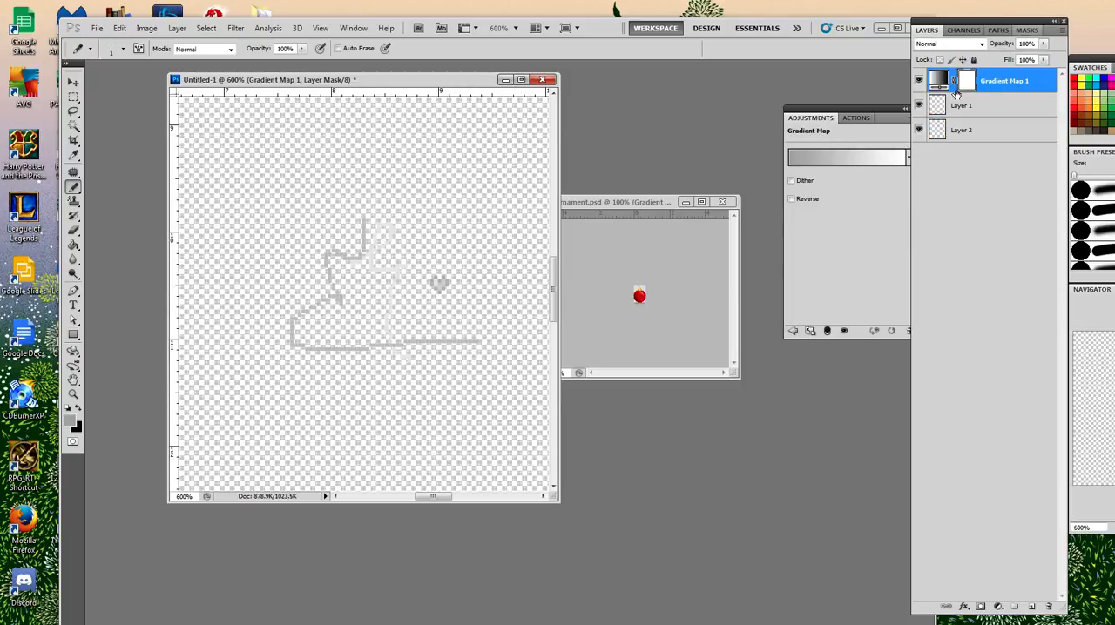
left_click(865, 158)
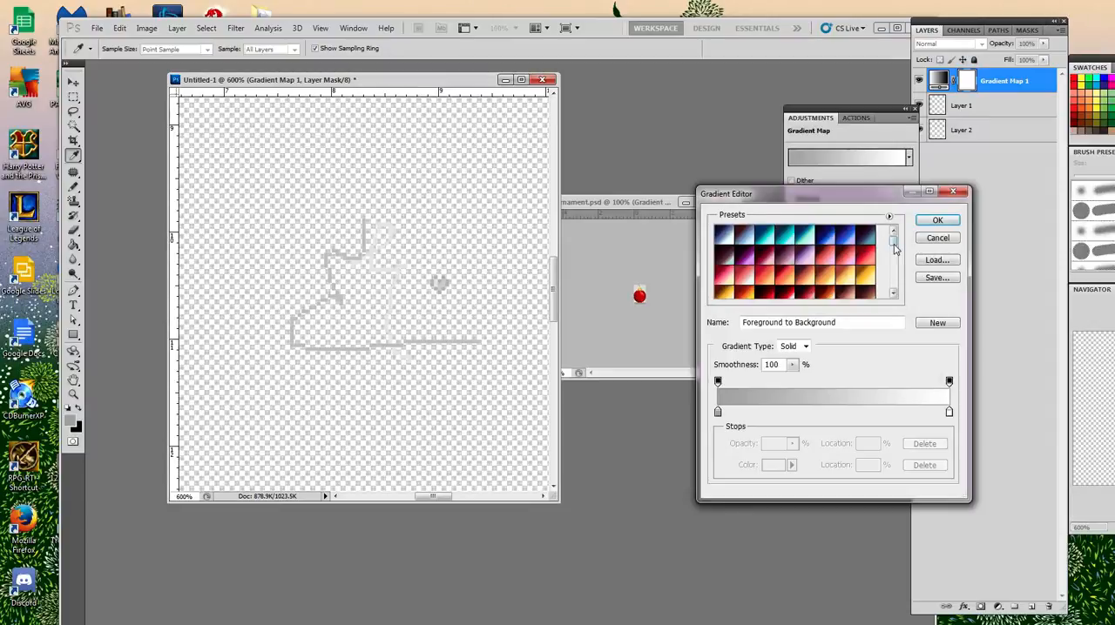
left_click_drag(893, 244, 895, 289)
left_click(742, 253)
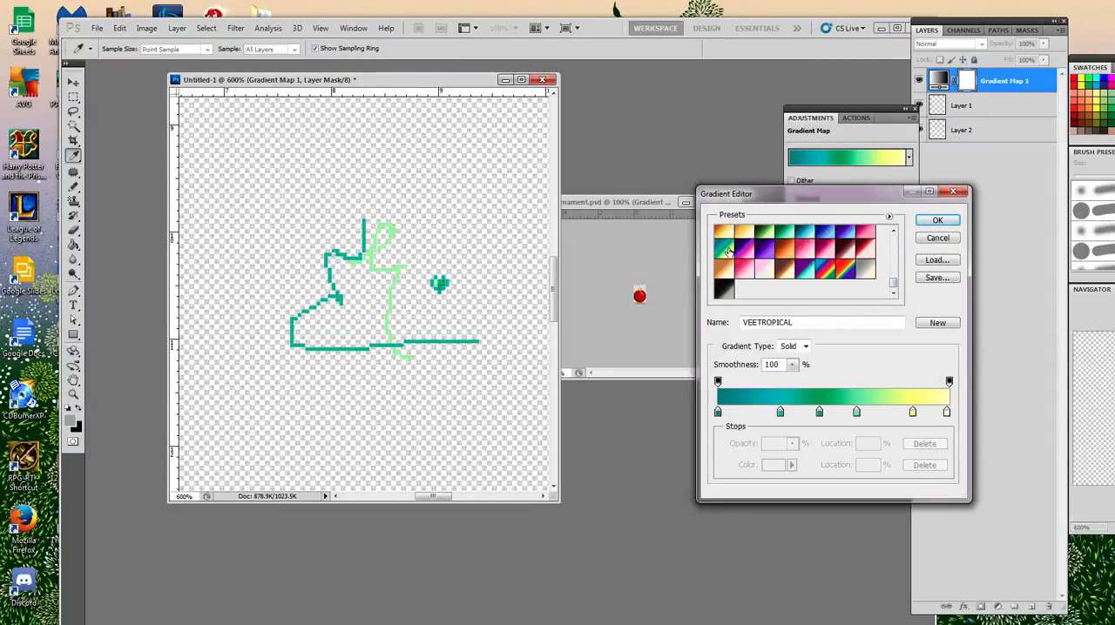
left_click(930, 222)
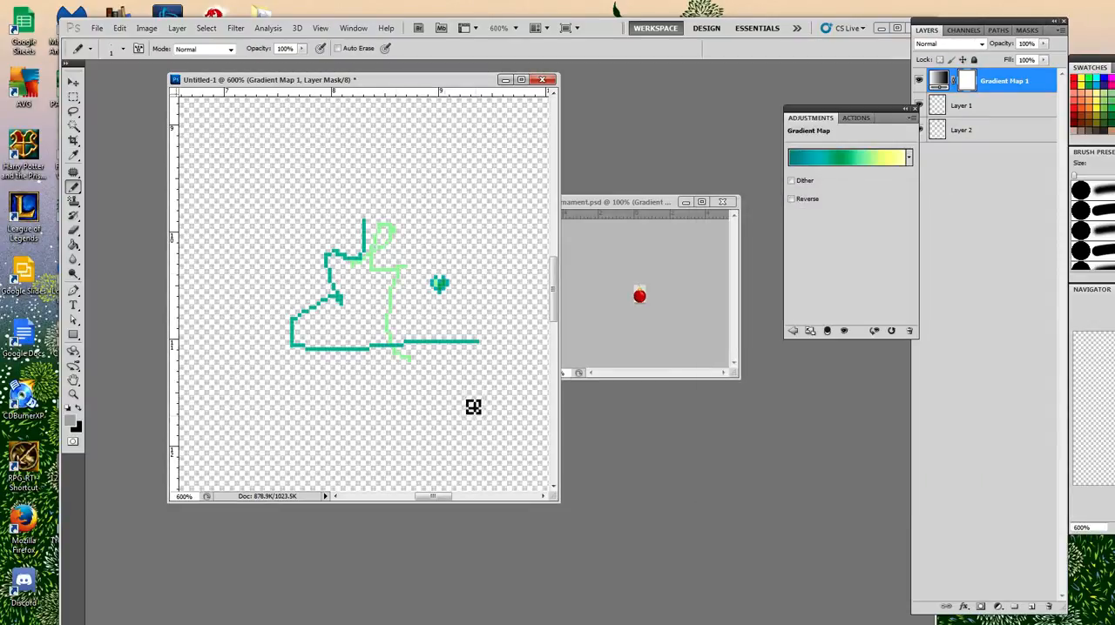
right_click(988, 83)
left_click(1007, 230)
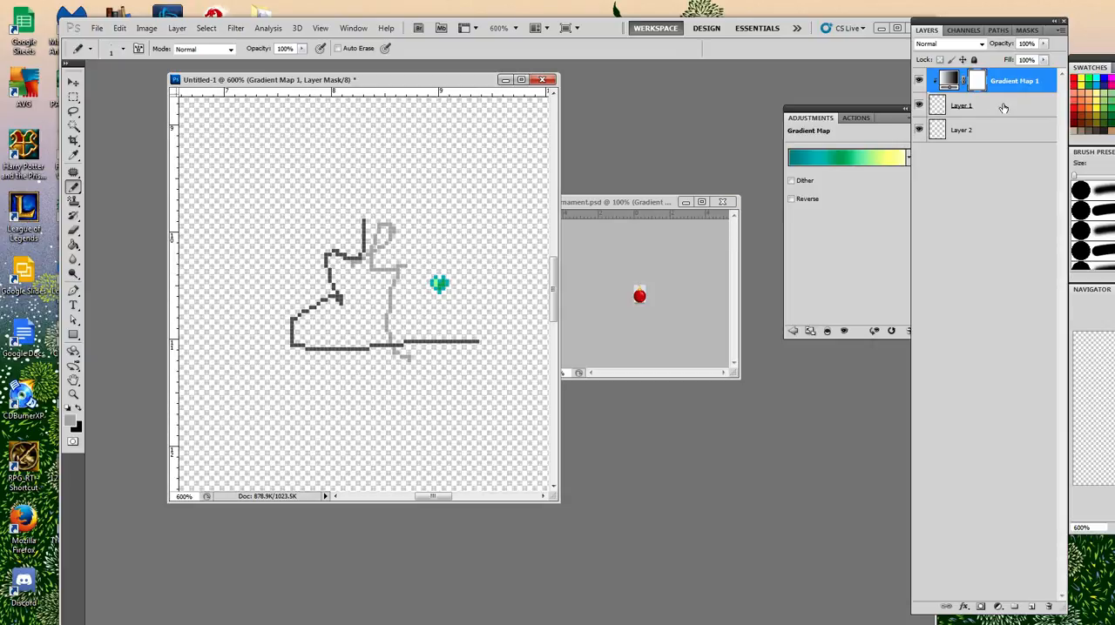
In ornament.psd, compare Layer 3 copy with and without its clipped Gradient Map 3.
left_click(623, 204)
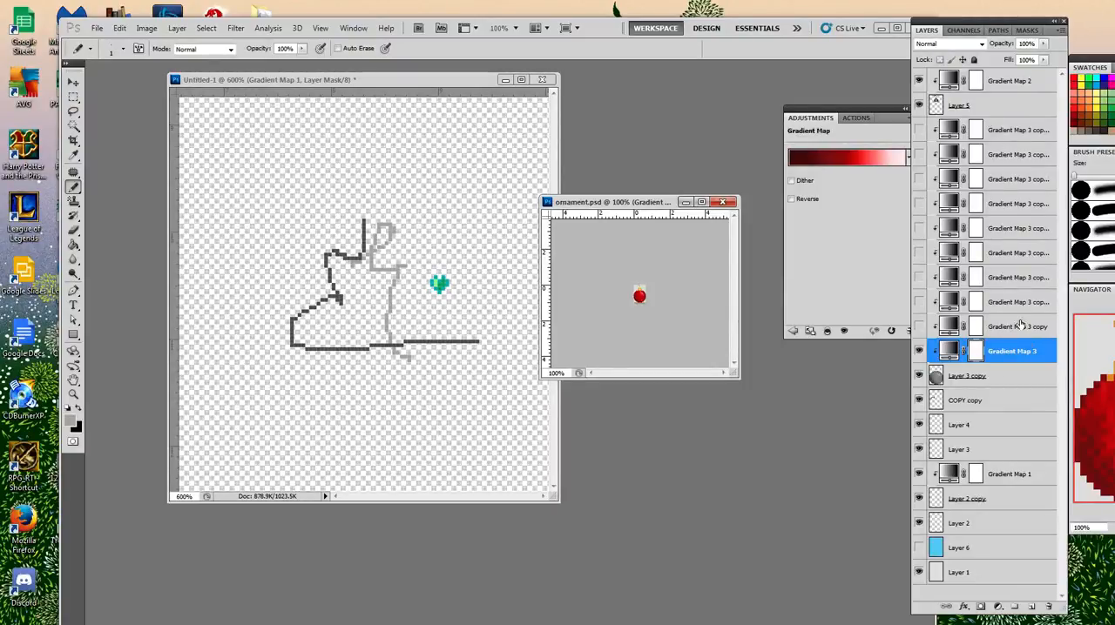
left_click(1002, 378)
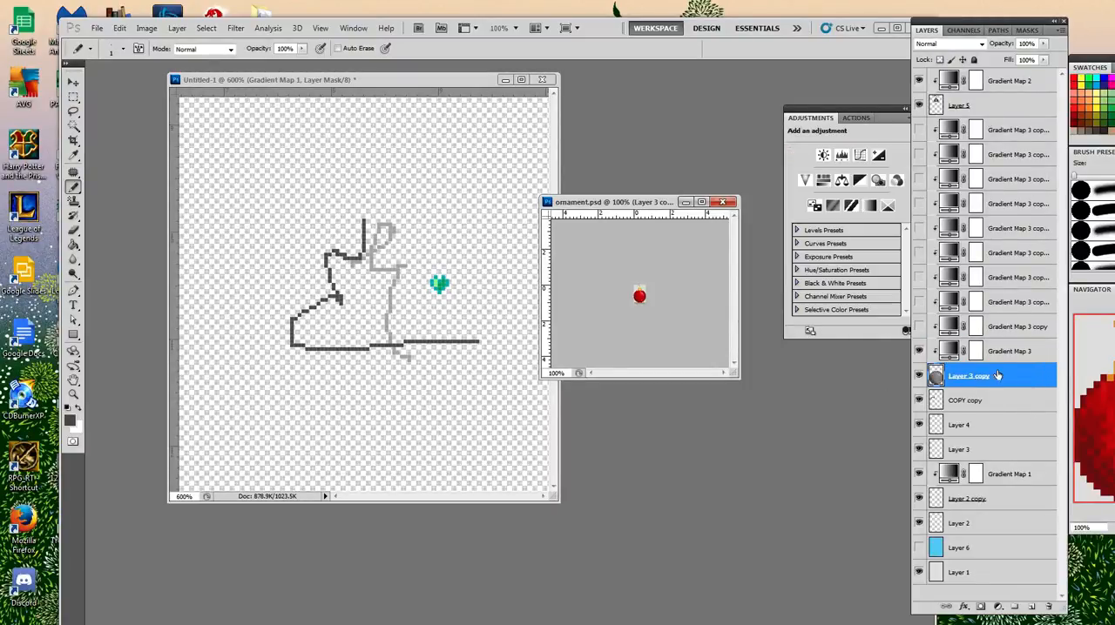
left_click(1011, 352)
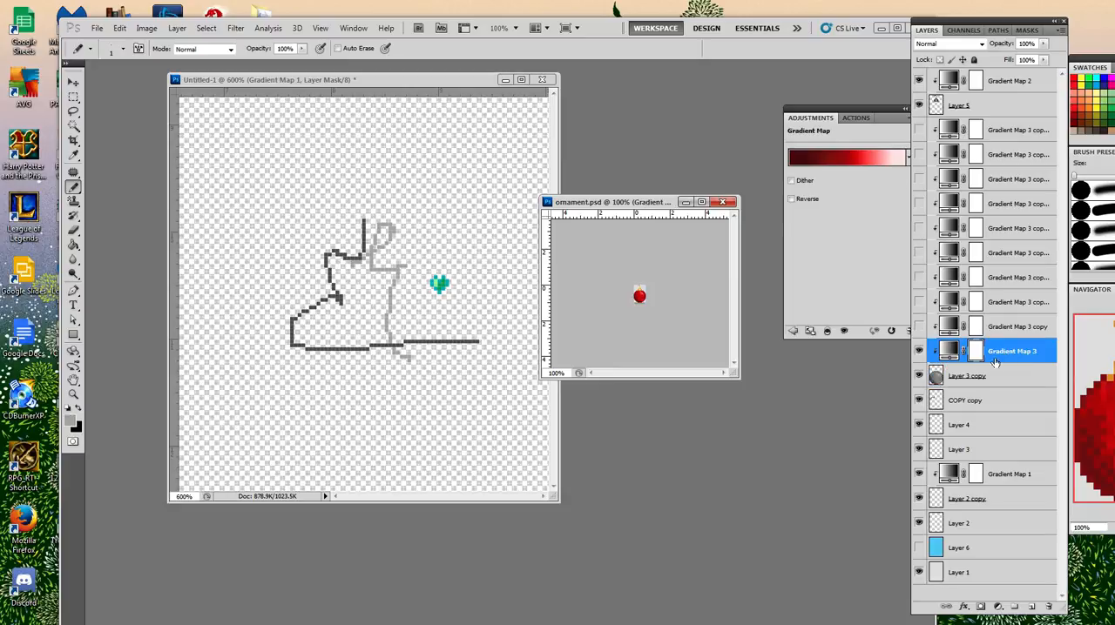
left_click(919, 351)
left_click(1009, 377)
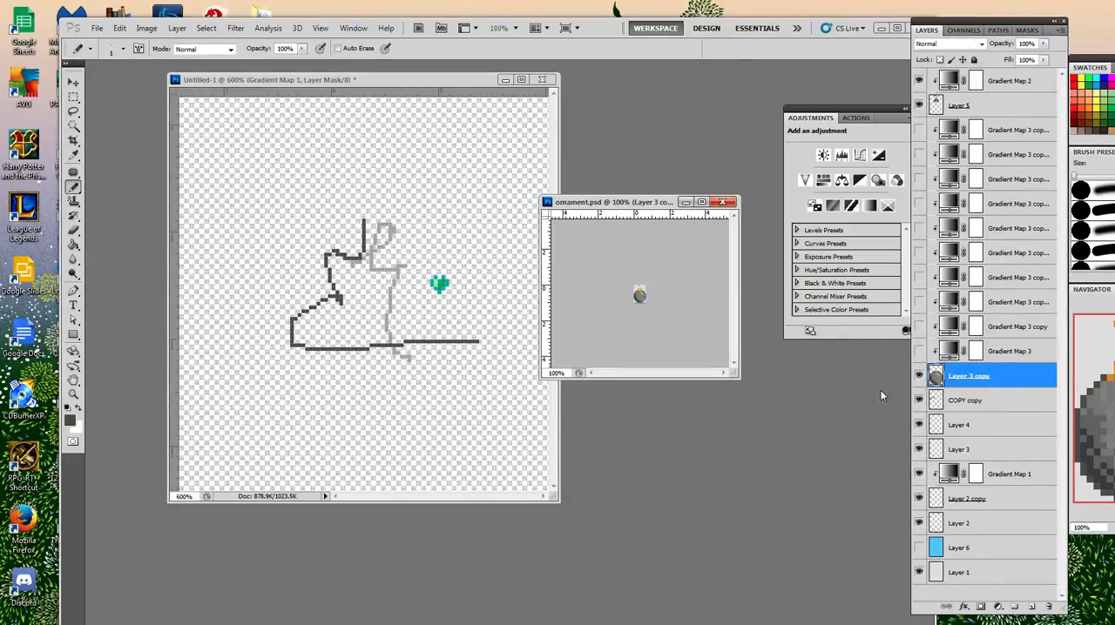
left_click(920, 353)
left_click(1022, 353)
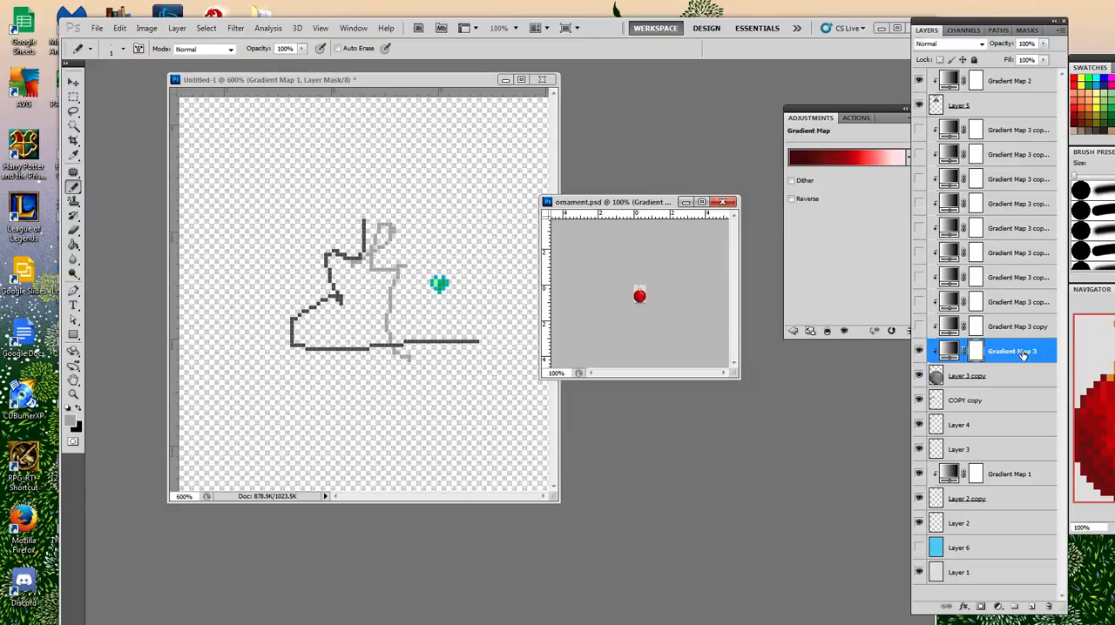
In Gradient Map 3's VEERED gradient, move the second dark red stop towards the middle and nudge the light red stop towards the dark end.
left_click(836, 160)
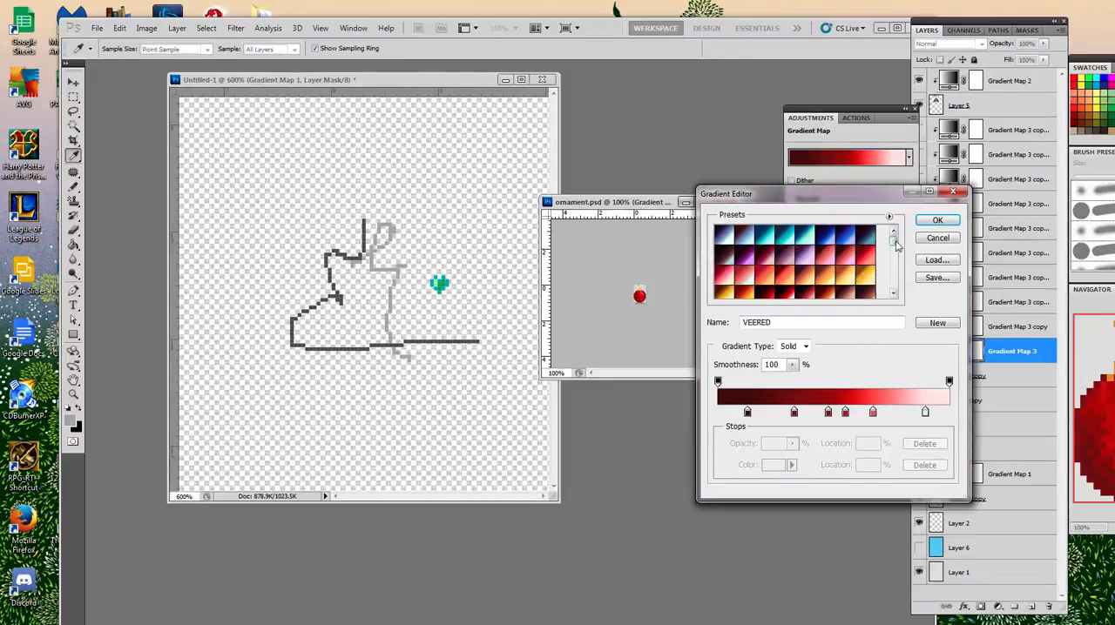
left_click_drag(892, 242, 894, 279)
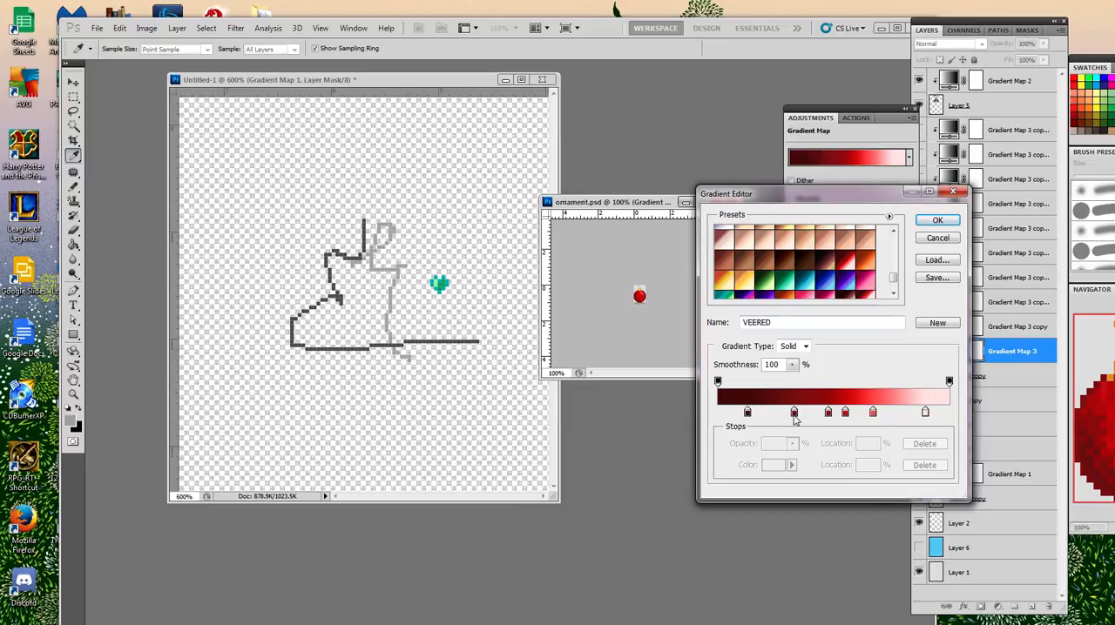
left_click_drag(793, 413, 823, 415)
left_click(873, 413)
key("Down")
key("Down")
key("Down")
key("Down")
key("Down")
key("Down")
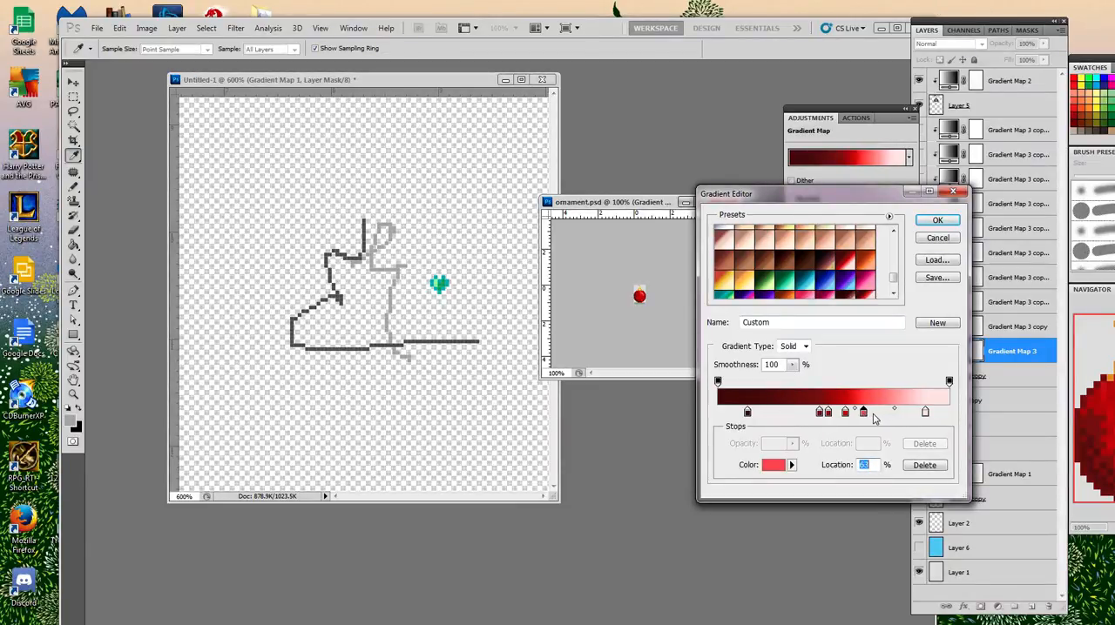
key("Up")
key("Up")
Nudge the bright red stop slightly towards the dark end and remove the neighbouring darker red stop.
left_click(844, 414)
key("Down")
key("Down")
key("Down")
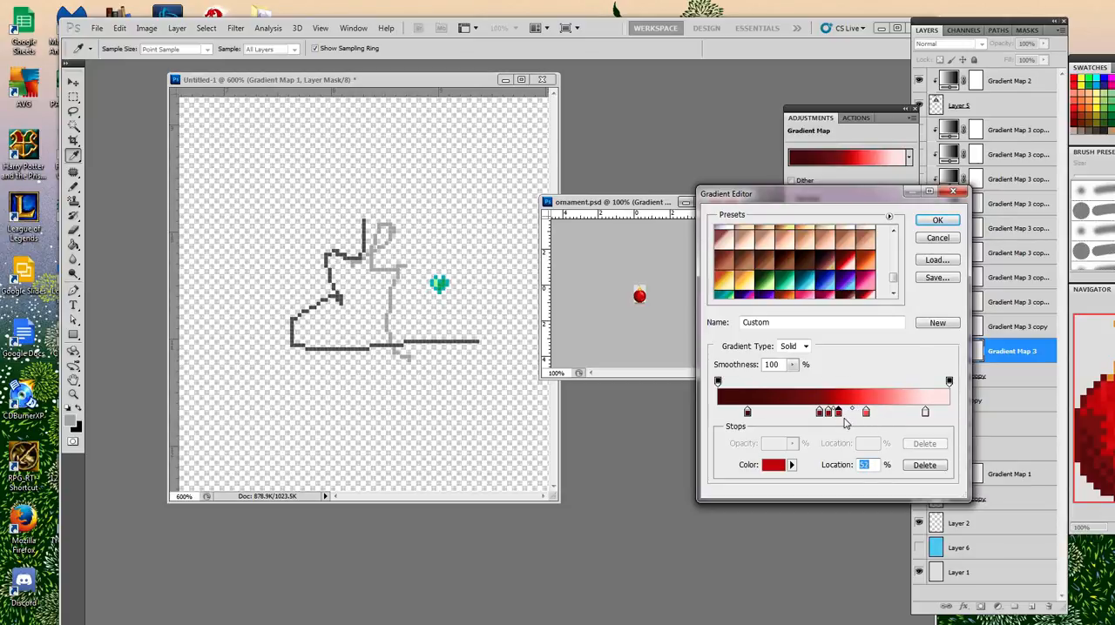
key("Up")
key("Up")
key("Up")
left_click_drag(828, 414, 835, 470)
Fine-tune the location of the dark red stop left of the gradient's middle, settling it at 41%.
left_click(818, 413)
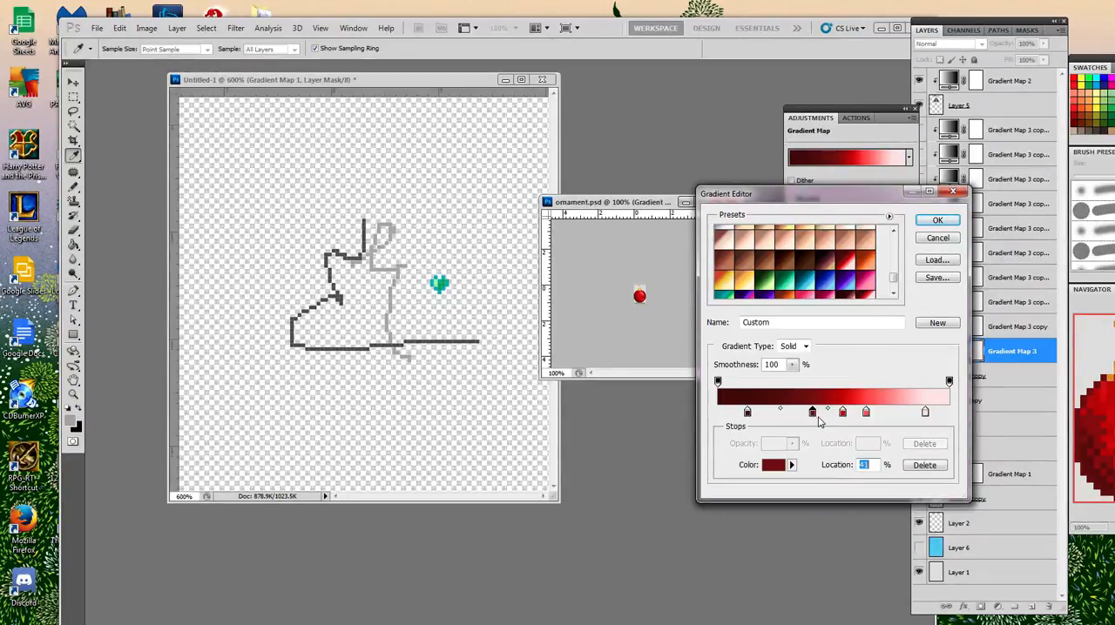
key("Down")
key("Down")
key("Down")
key("Down")
key("Down")
key("Down")
key("Down")
key("Down")
key("Down")
key("Down")
key("Down")
key("Down")
key("Down")
key("Up")
key("Up")
key("Up")
key("Up")
key("Up")
key("Up")
key("Up")
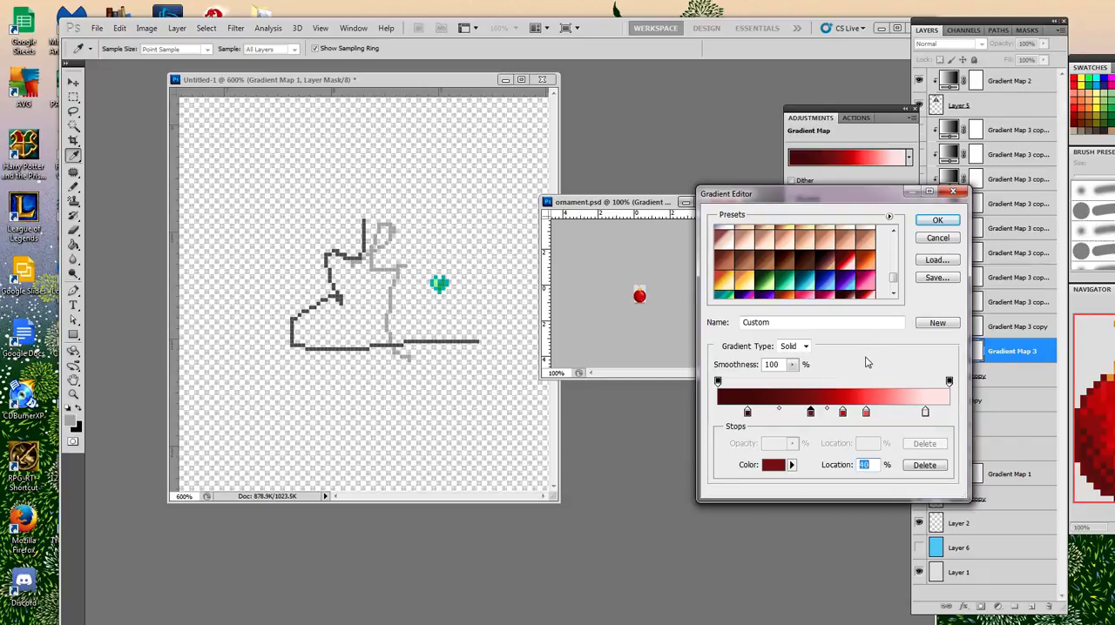
key("Up")
Name the edited red gradient TESTO and save it as a new preset.
left_click_drag(822, 322, 728, 328)
double_click(774, 320)
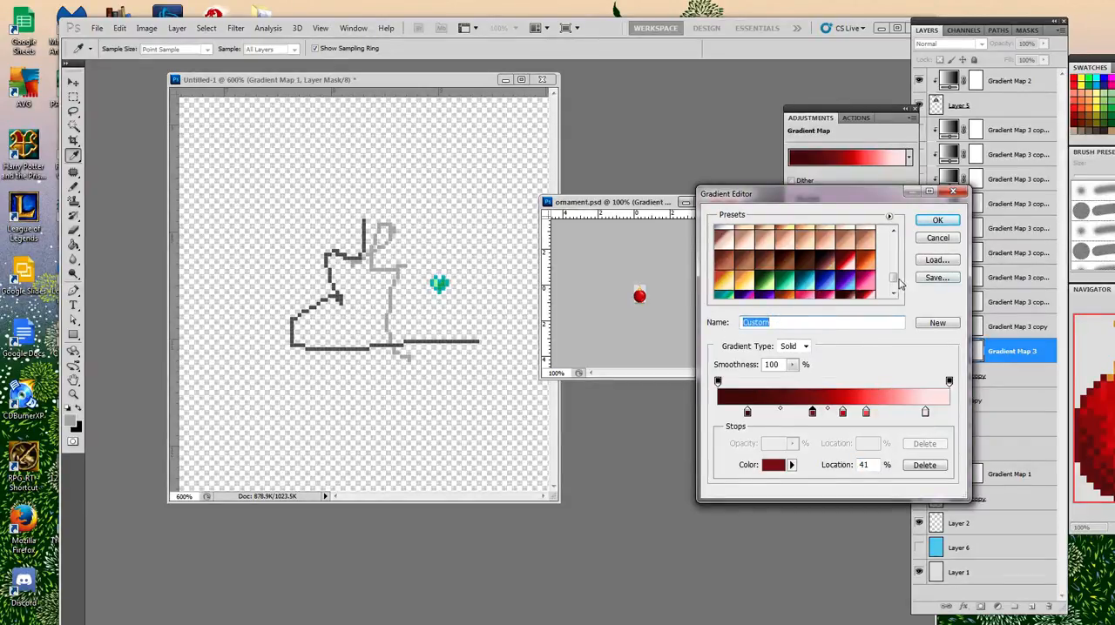
left_click_drag(890, 287, 894, 296)
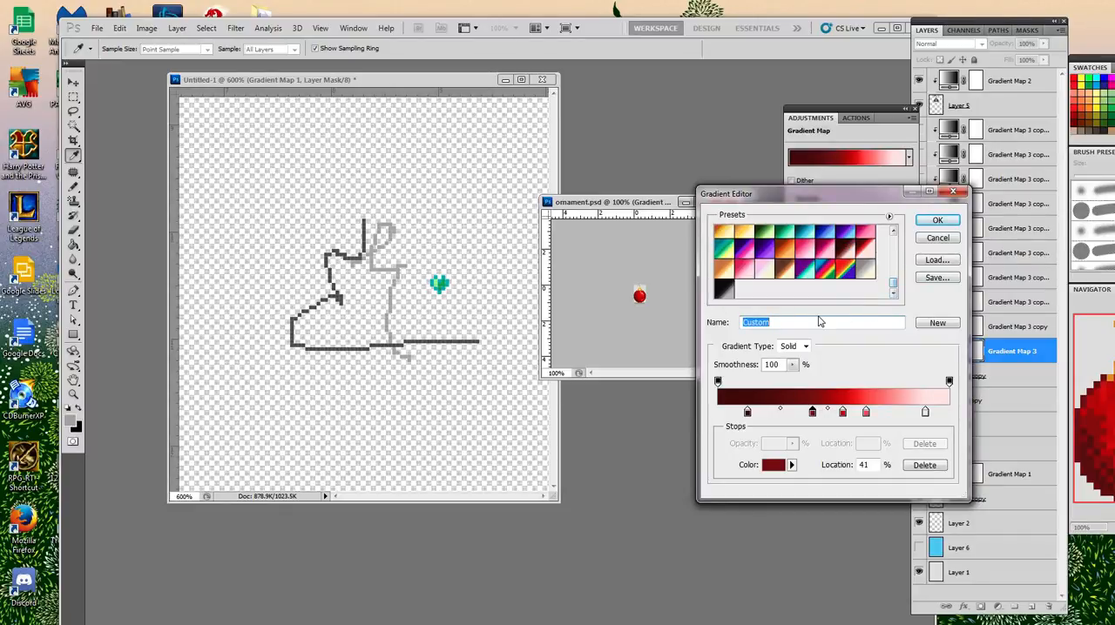
left_click_drag(816, 319, 742, 320)
type("TESTO")
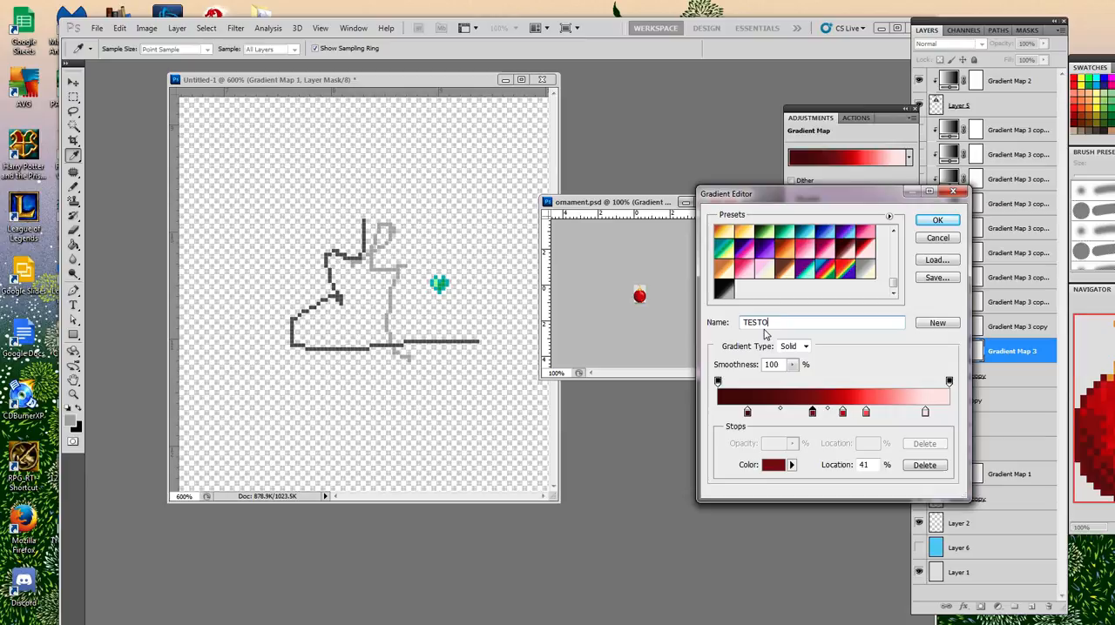
left_click(937, 322)
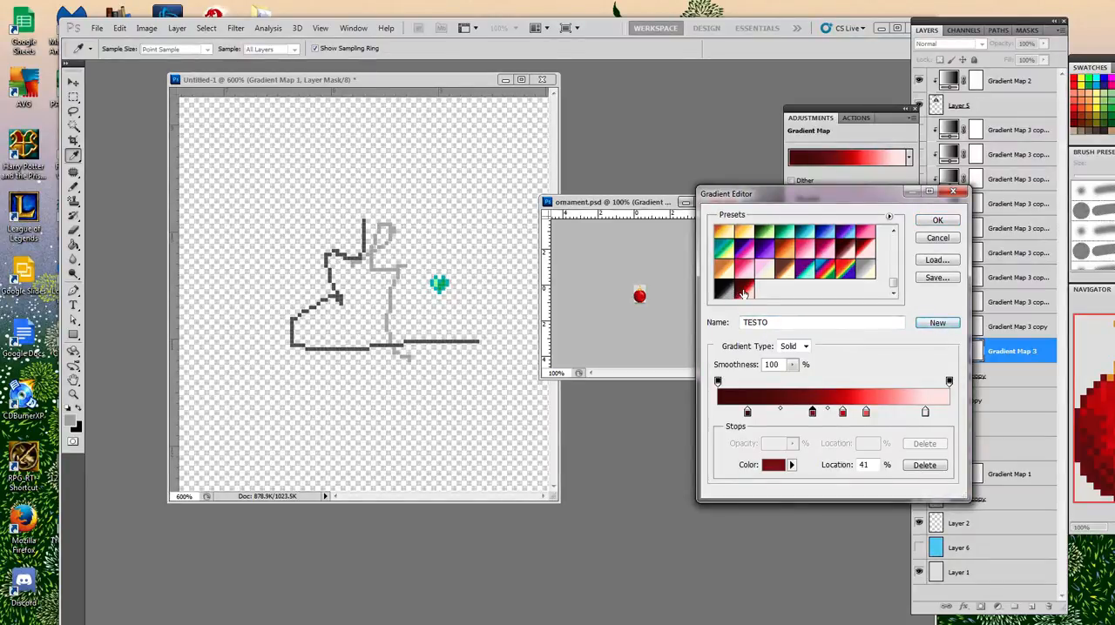
Delete the TESTO gradient from the presets.
left_click(743, 293)
right_click(743, 292)
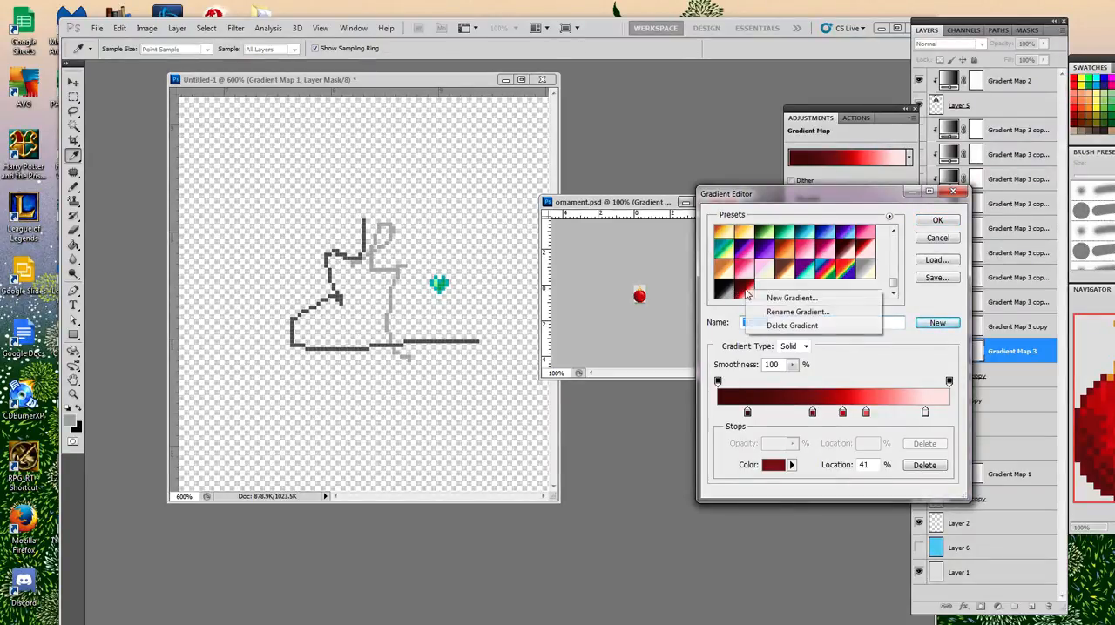
left_click(771, 325)
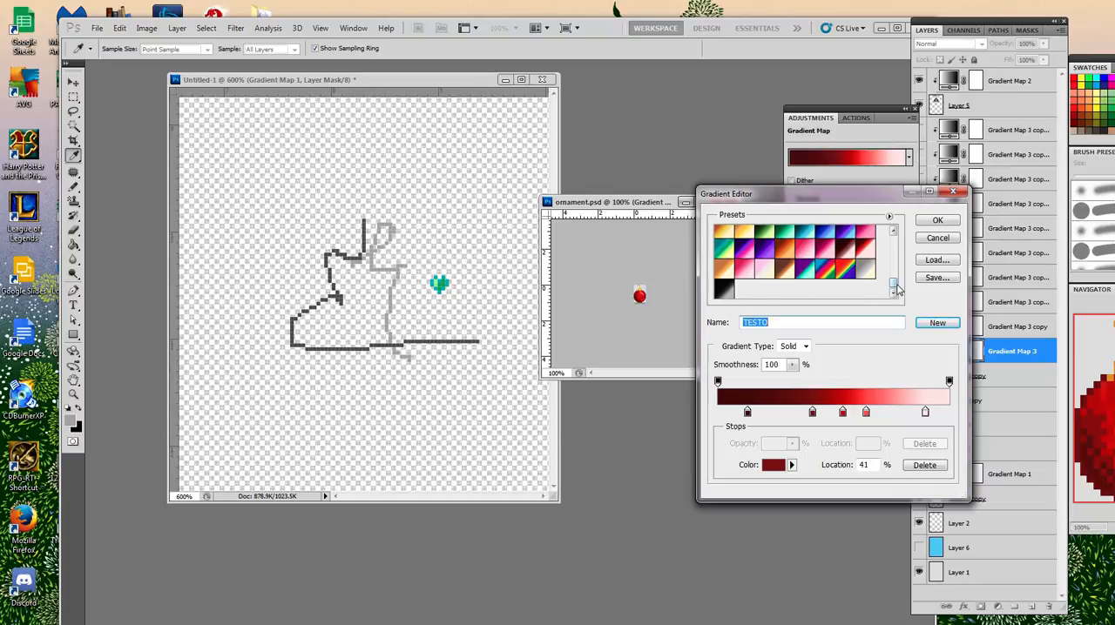
Open the save dialog for the gradient presets, close it without saving, and cancel the Gradient Editor.
mouse_move(895, 284)
left_mouse_down()
mouse_move(895, 236)
mouse_move(892, 289)
left_mouse_up()
left_click(937, 280)
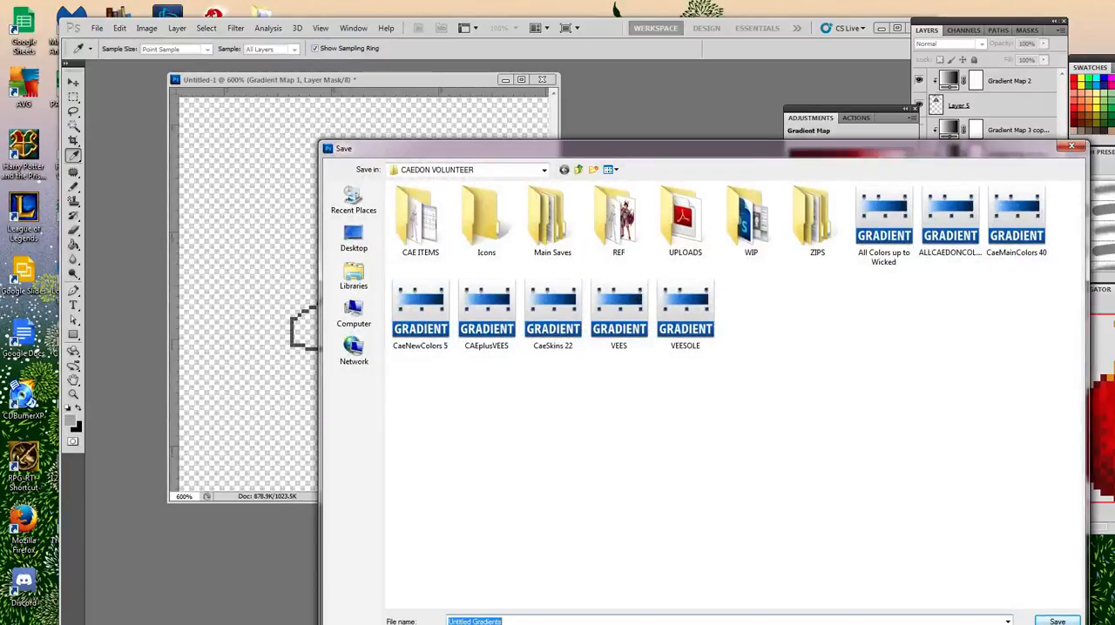
left_click(1080, 145)
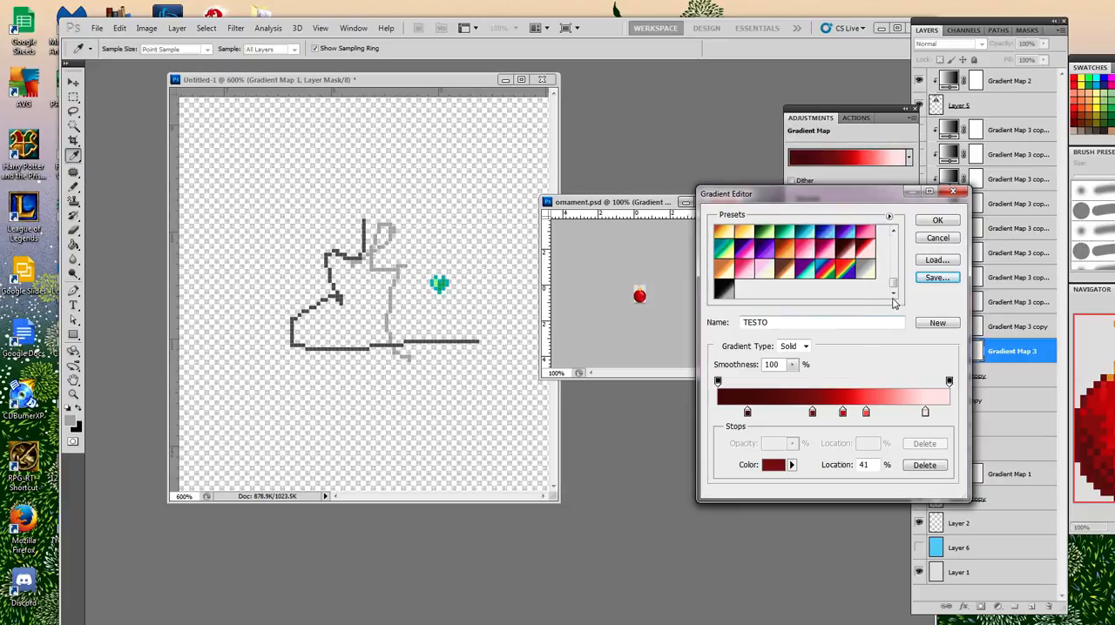
left_click_drag(894, 283, 903, 313)
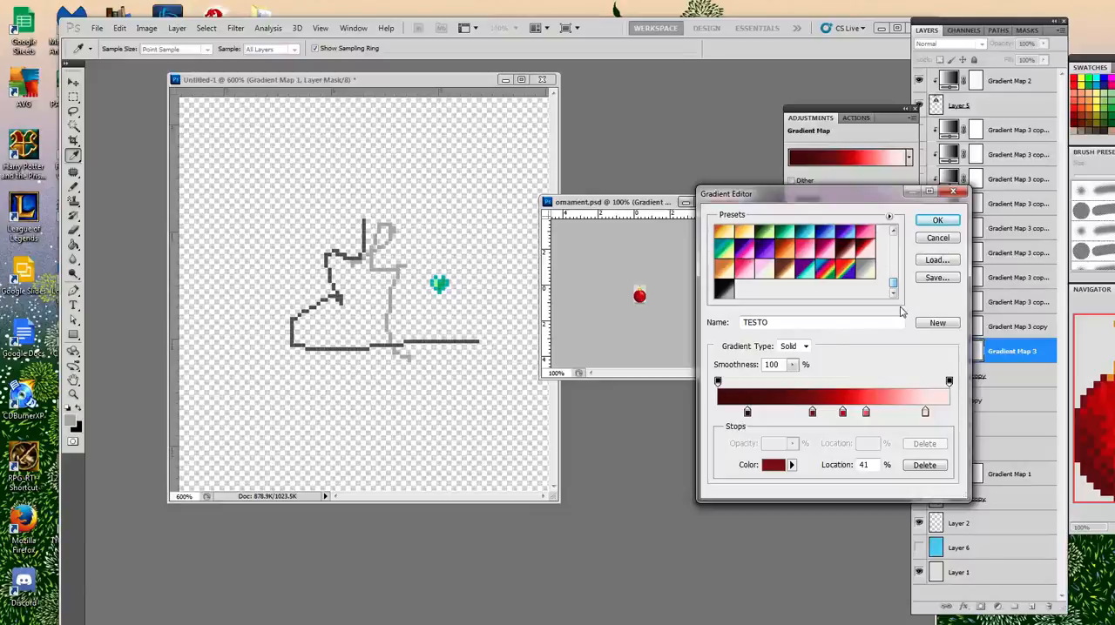
left_click(938, 238)
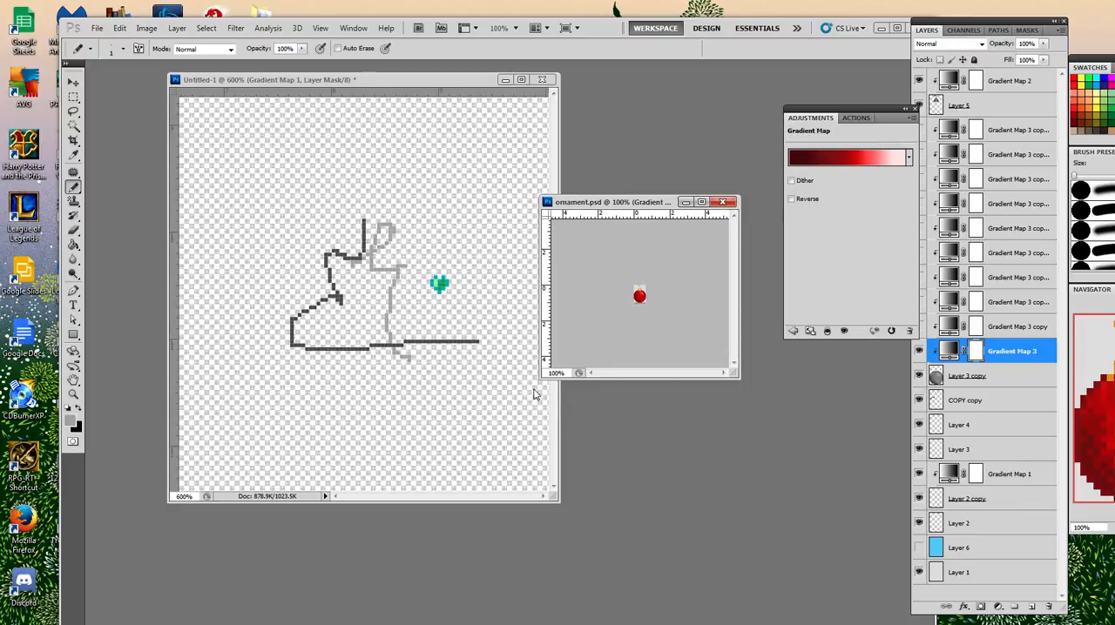
In Untitled-1's Gradient Map 1, move the green stop to 29% and the yellow stop close to the light green stop at 64%.
left_click(463, 82)
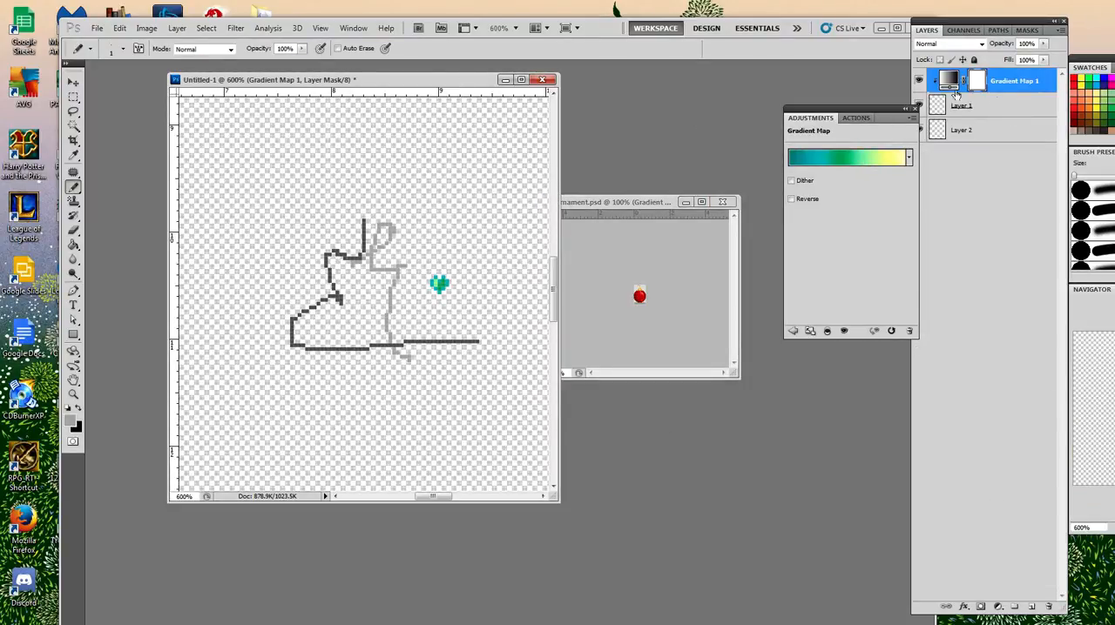
left_click(875, 158)
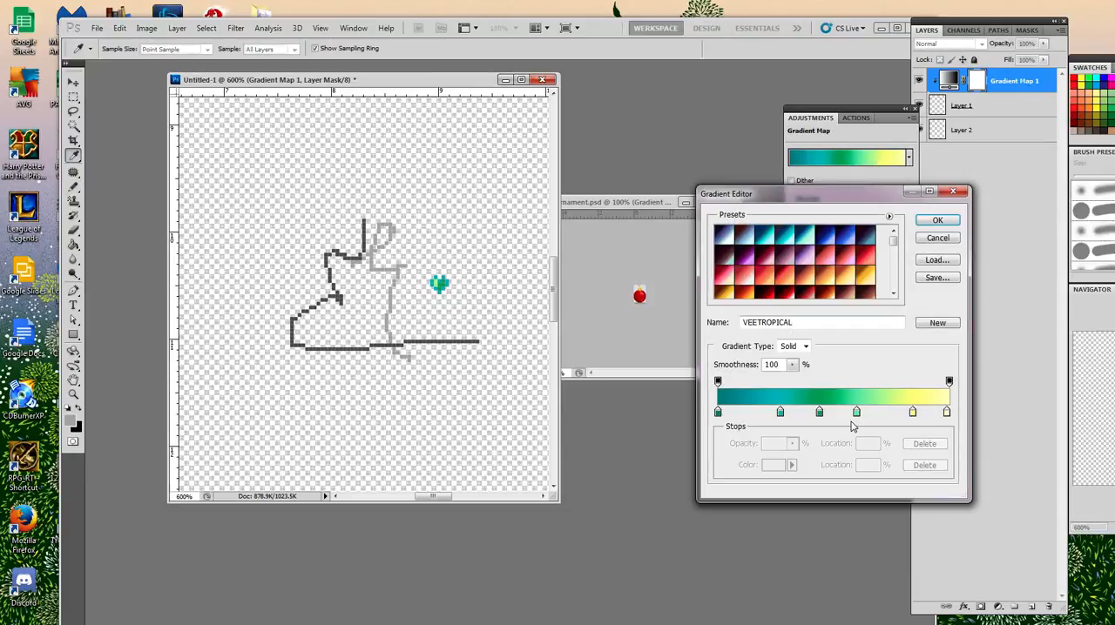
left_click_drag(856, 416, 783, 417)
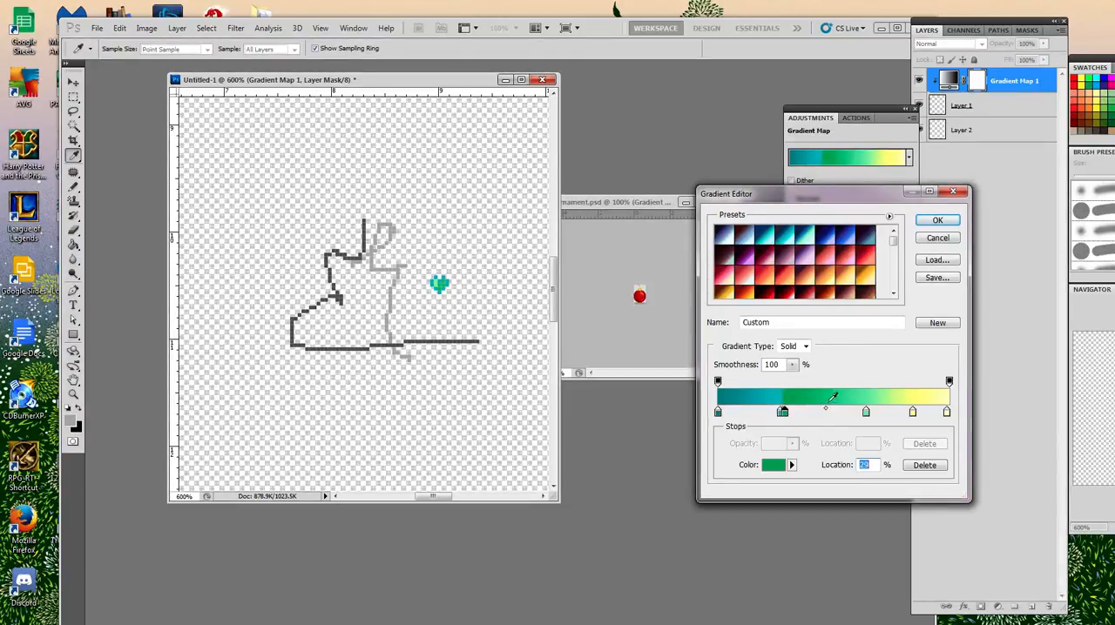
left_click_drag(913, 415, 878, 420)
left_click(867, 415)
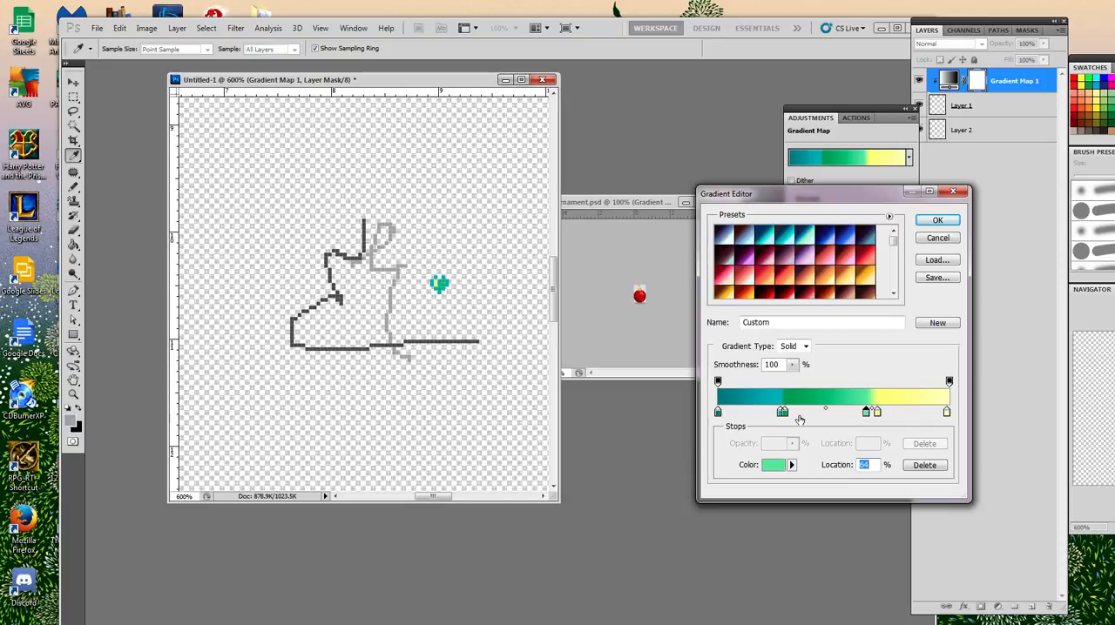
Remove the green stop, bring the teal and light green stops together near the gradient's middle, and apply the gradient.
left_click_drag(786, 418, 799, 459)
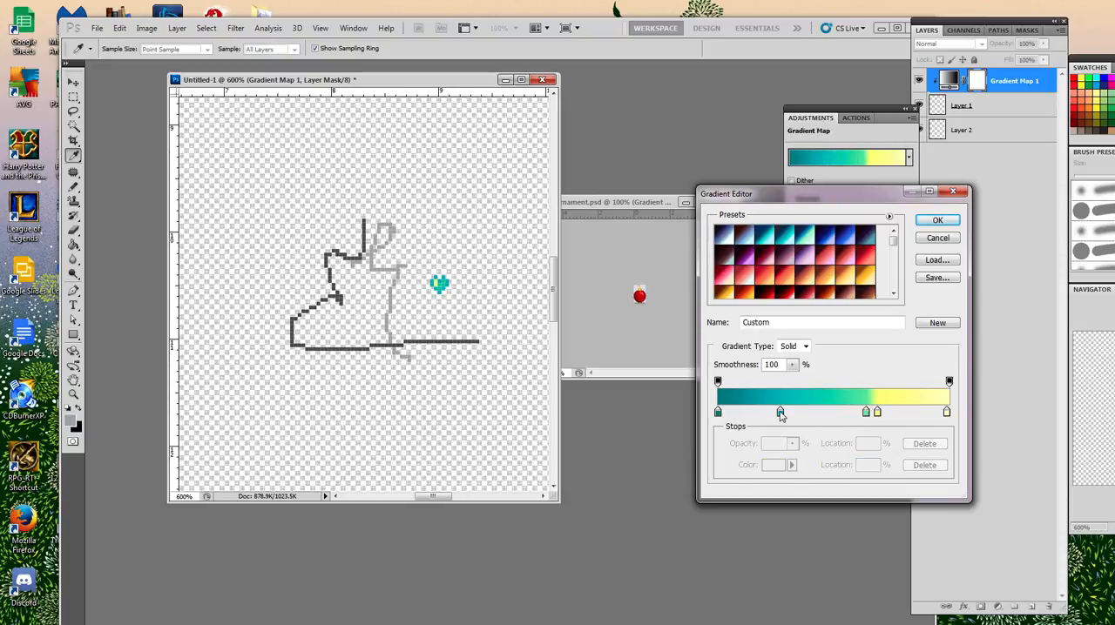
left_click_drag(781, 415, 817, 415)
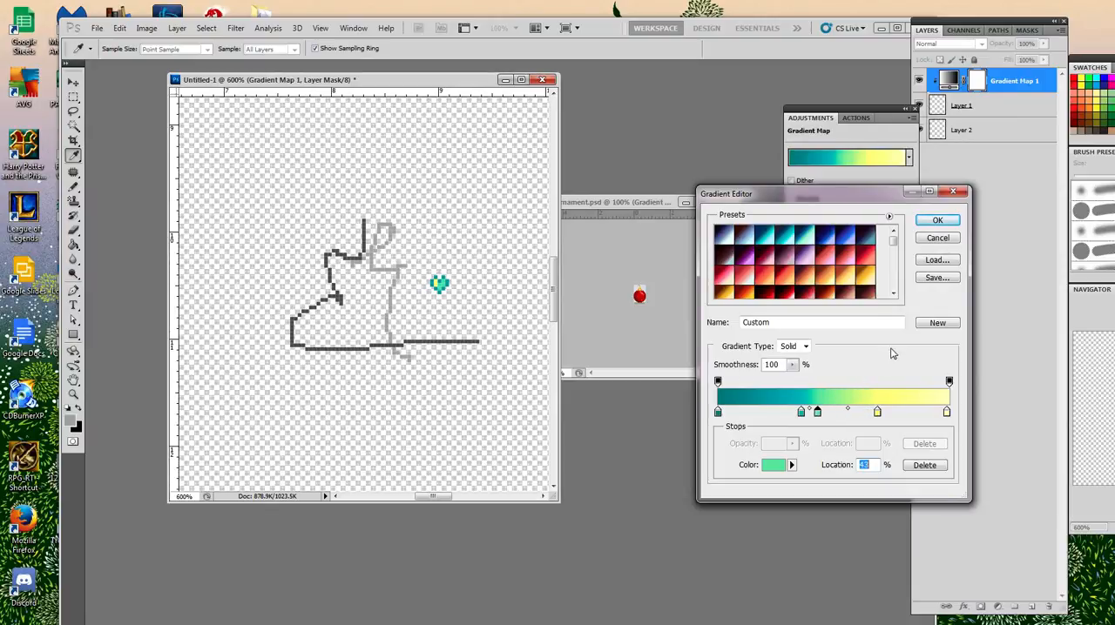
left_click(937, 220)
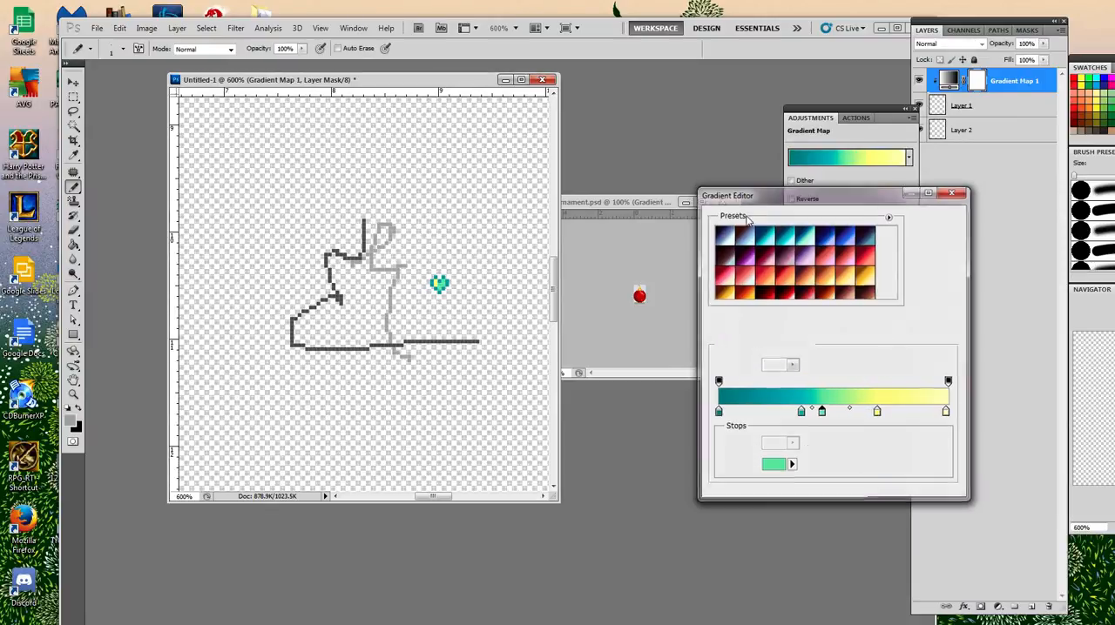
View the Untitled-1 drawing at 100% zoom and switch to the ornament.psd document.
left_click(512, 28)
left_click(521, 75)
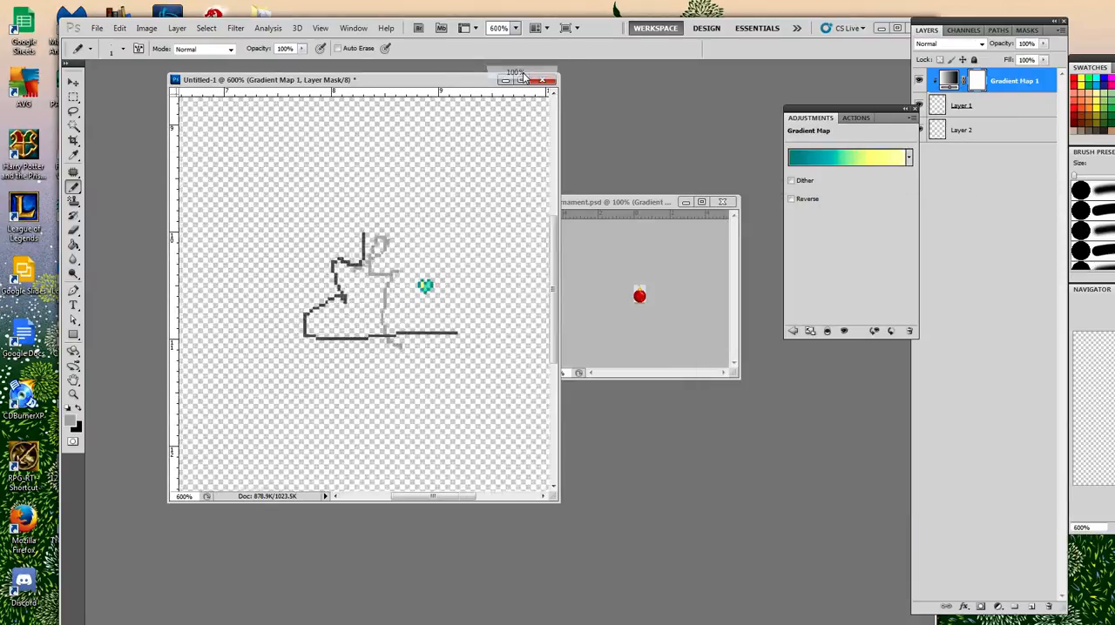
left_click(624, 209)
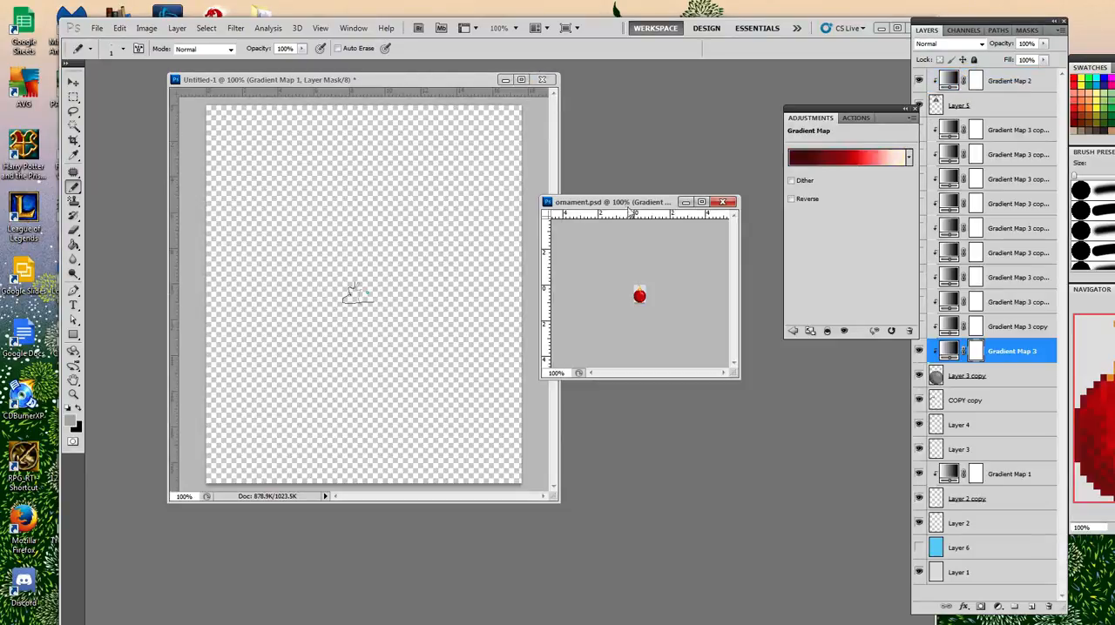